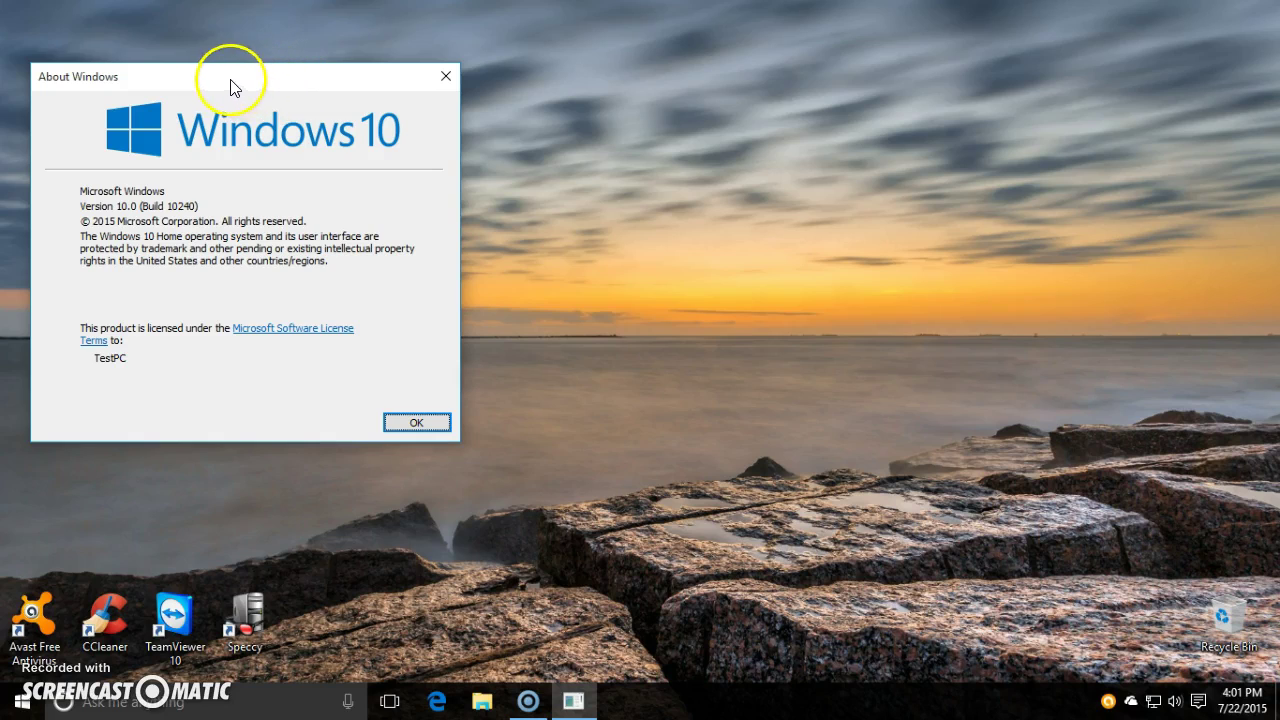
Step: Close the About Windows dialog and display the calendar of the taskbar clock
{"action": "left_click_drag", "start_coordinate": [212, 86], "coordinate": [216, 115]}
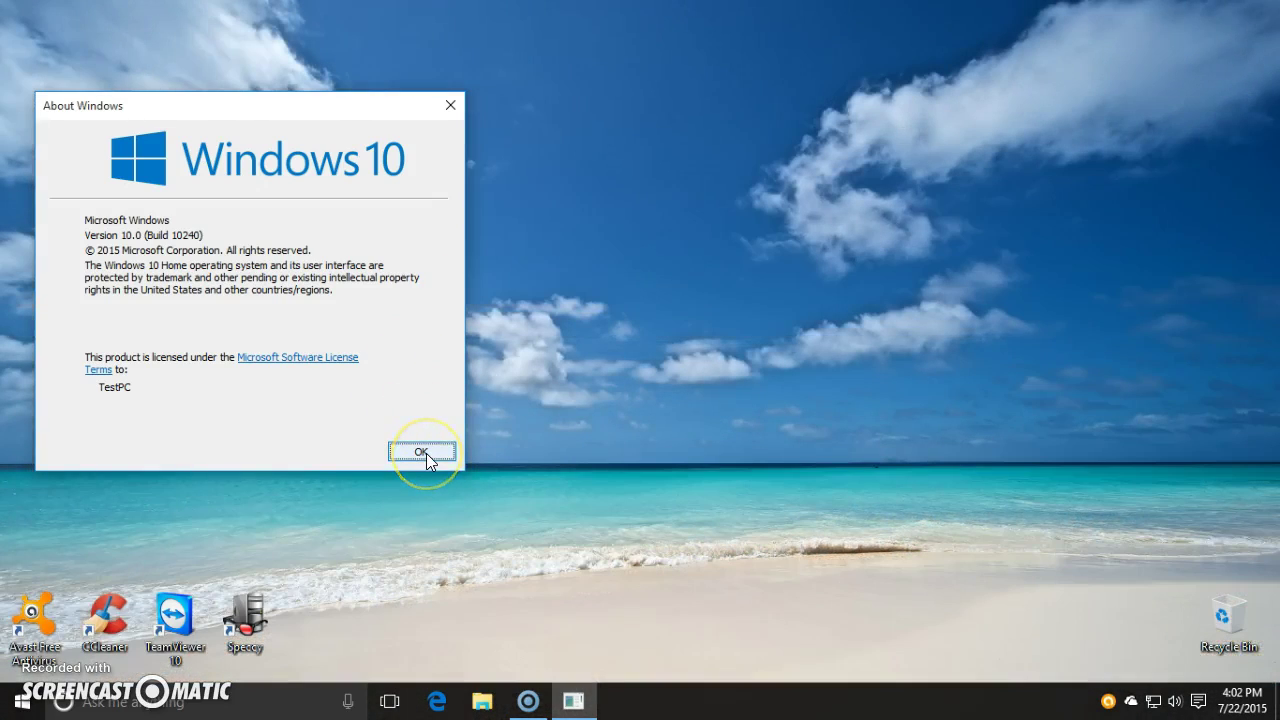
{"action": "left_click", "coordinate": [421, 452]}
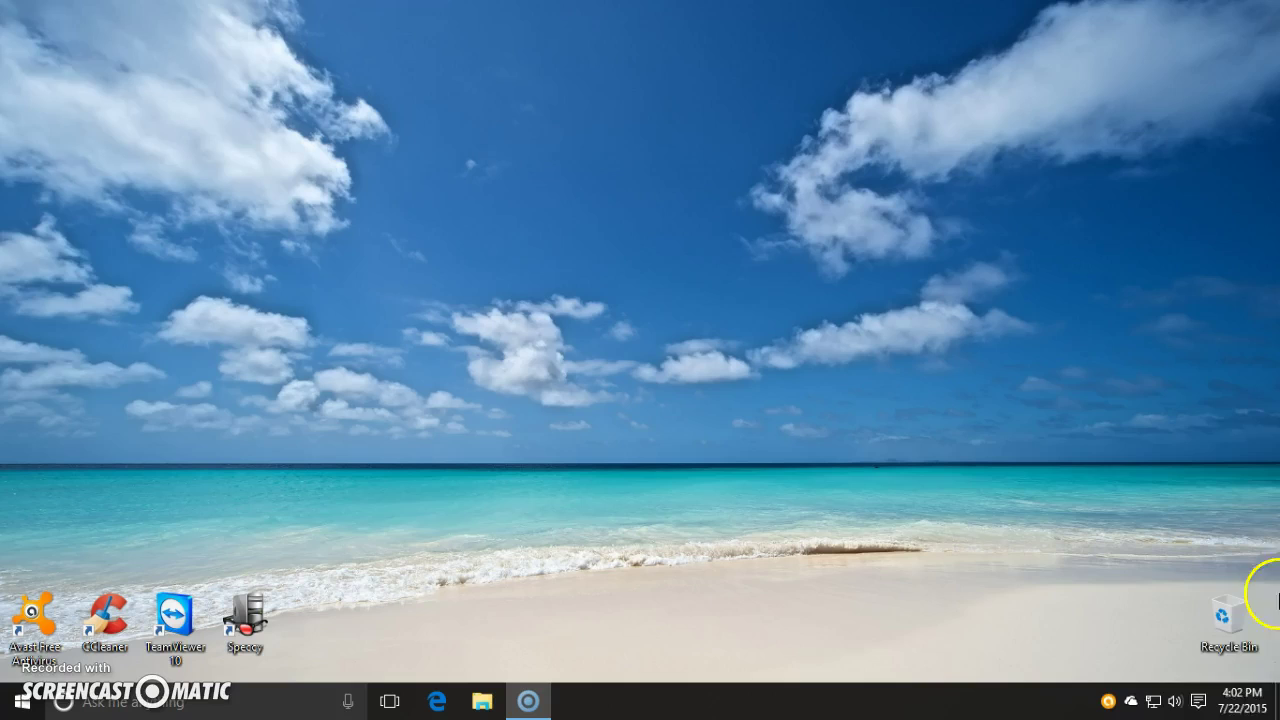
{"action": "right_click", "coordinate": [1246, 710]}
{"action": "left_click", "coordinate": [1246, 710]}
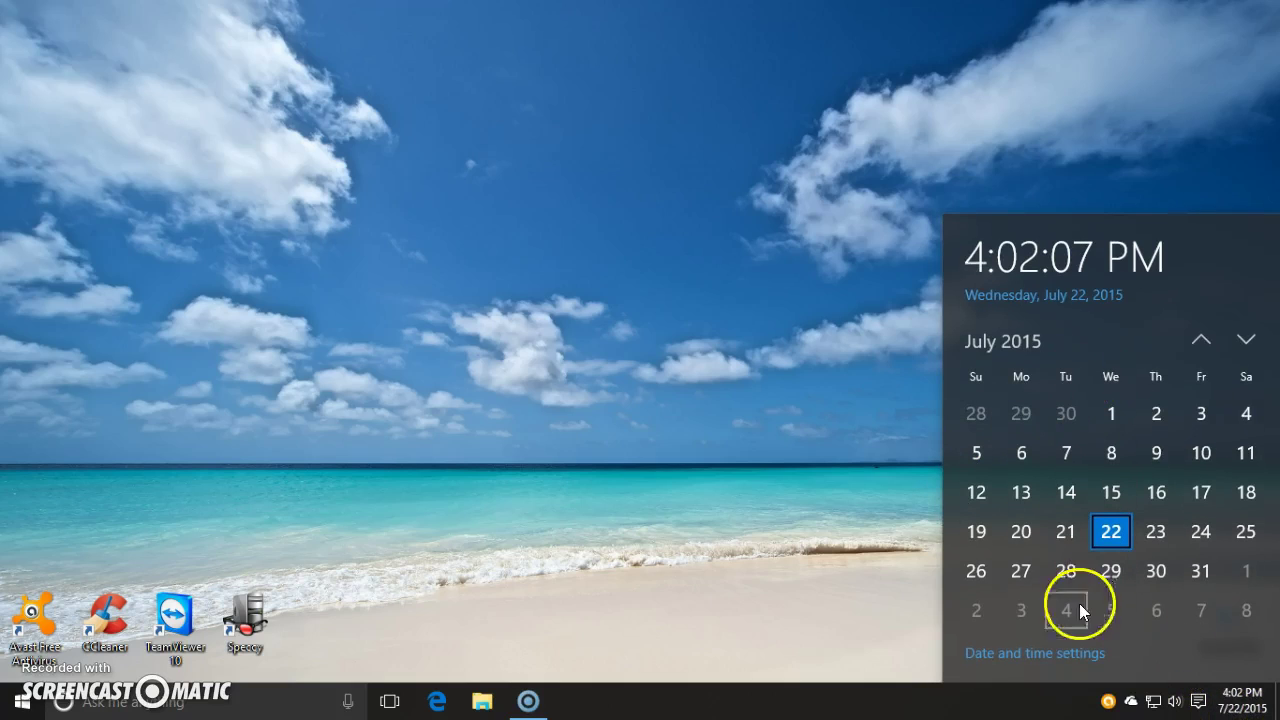
Step: Expand the quick actions in the Action Center and turn on Tablet mode
{"action": "left_click", "coordinate": [1198, 703]}
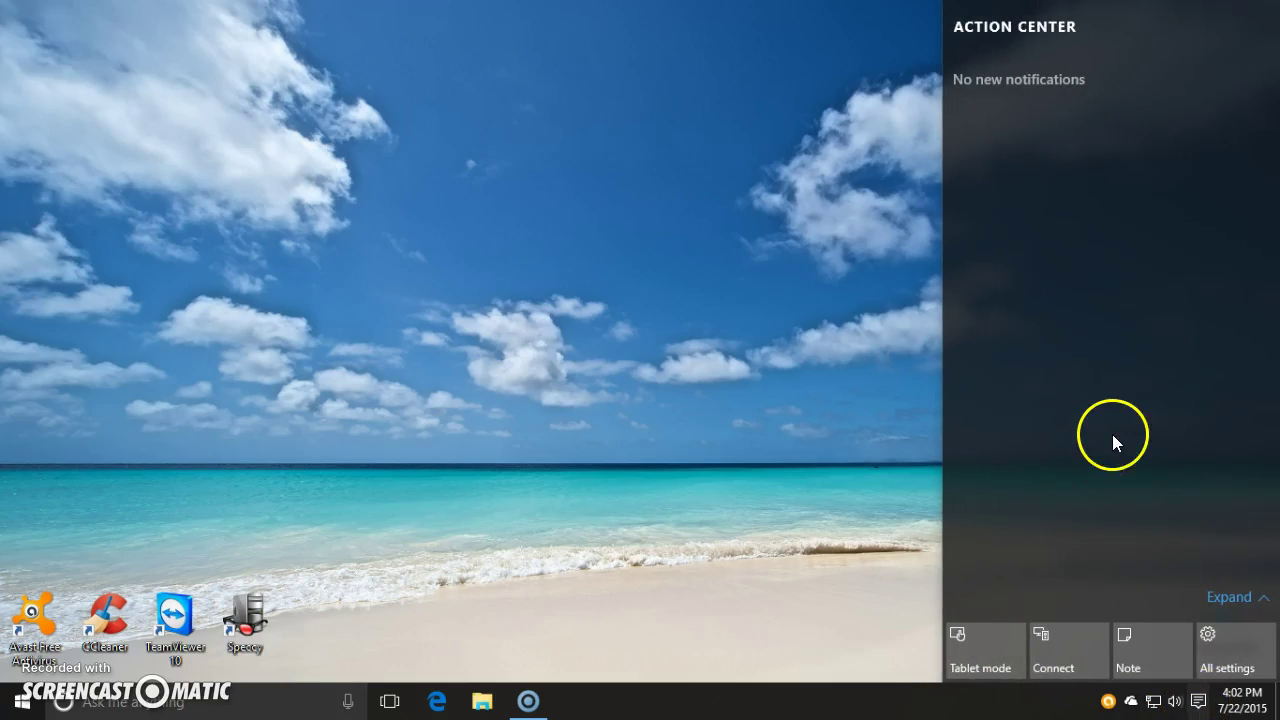
{"action": "left_click", "coordinate": [1240, 597]}
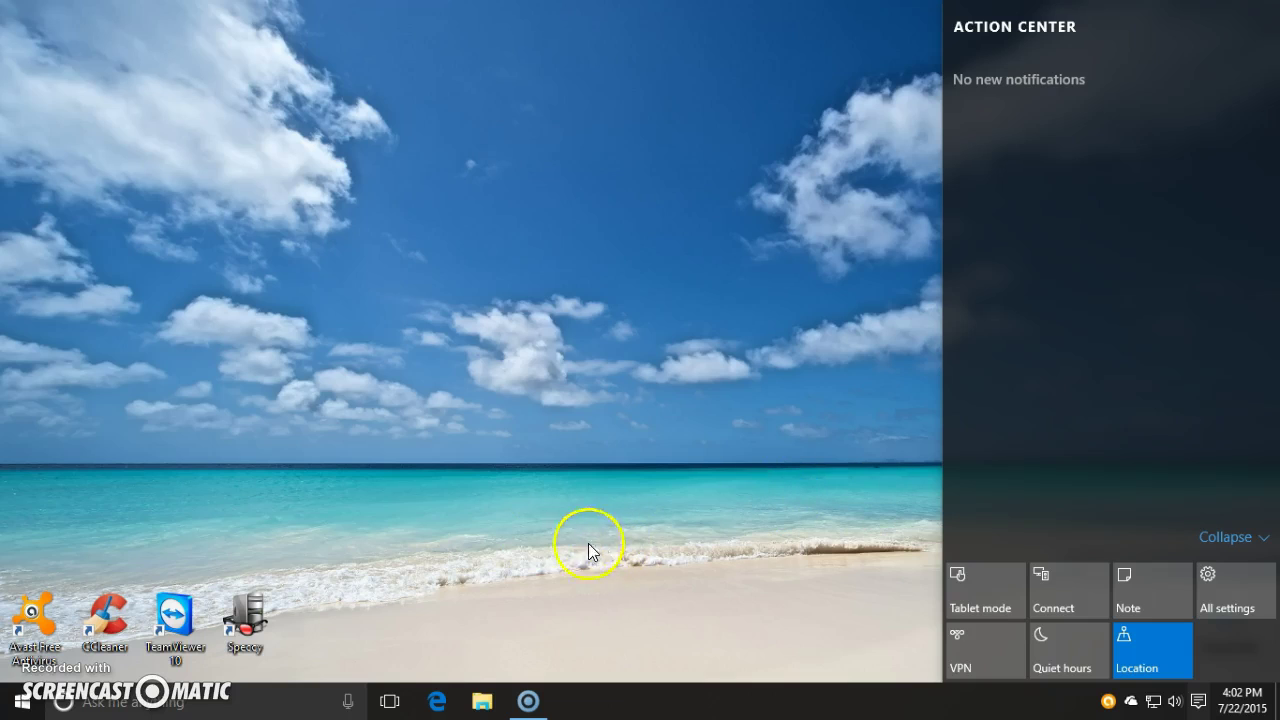
{"action": "left_click", "coordinate": [987, 588]}
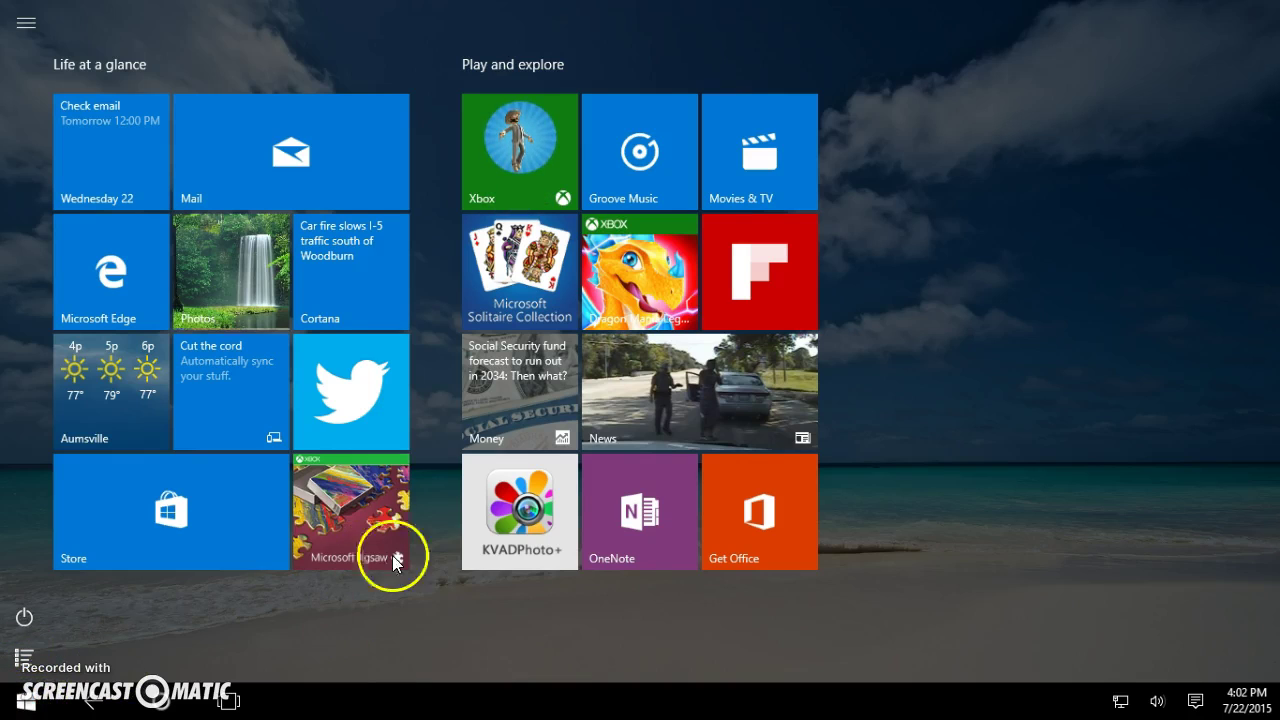
Step: Turn Tablet mode back off through the Action Center and return to the plain desktop
{"action": "left_click", "coordinate": [1192, 698]}
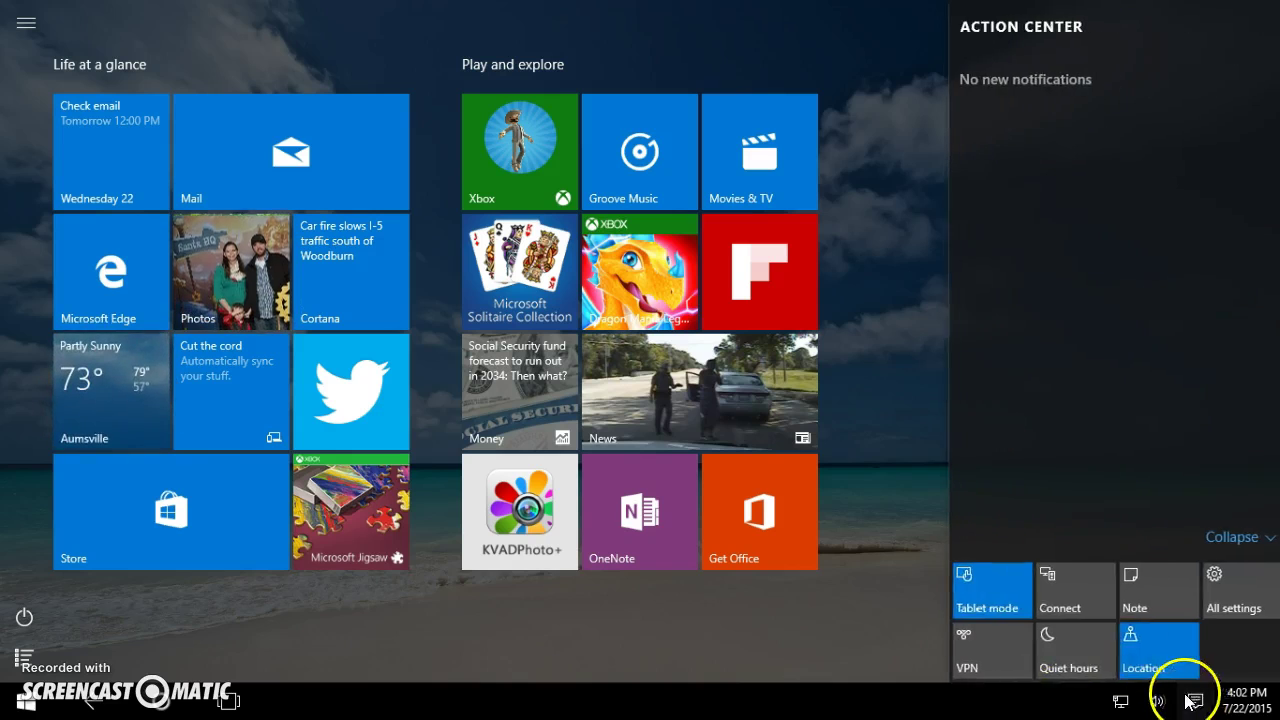
{"action": "left_click", "coordinate": [976, 588]}
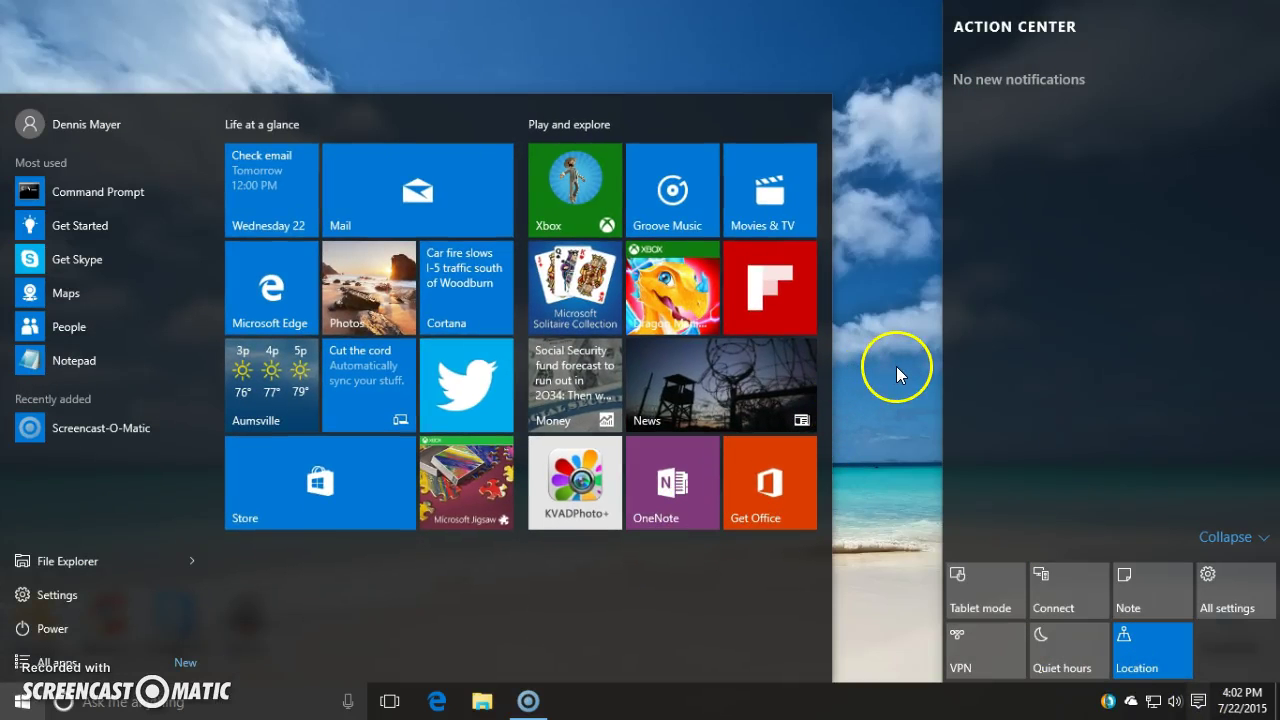
{"action": "left_click", "coordinate": [899, 376]}
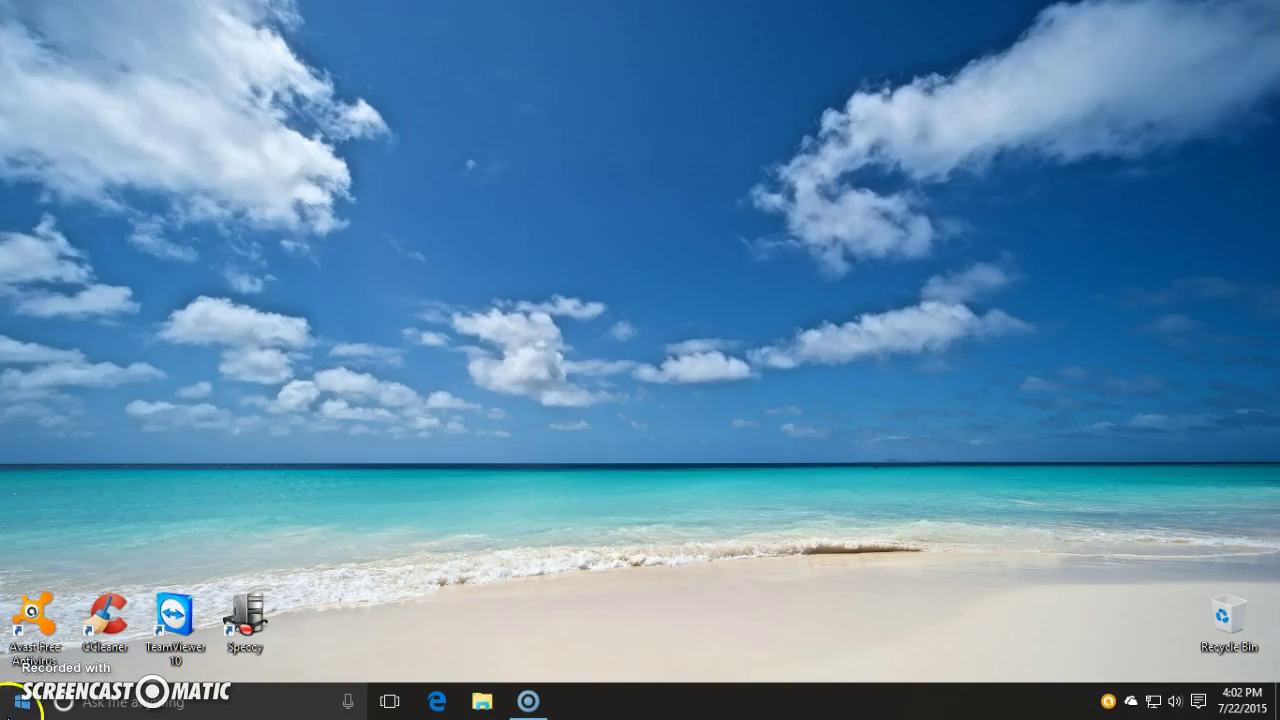
Step: Display the Start menu with its full list of installed apps, and close it again
{"action": "left_click", "coordinate": [22, 701]}
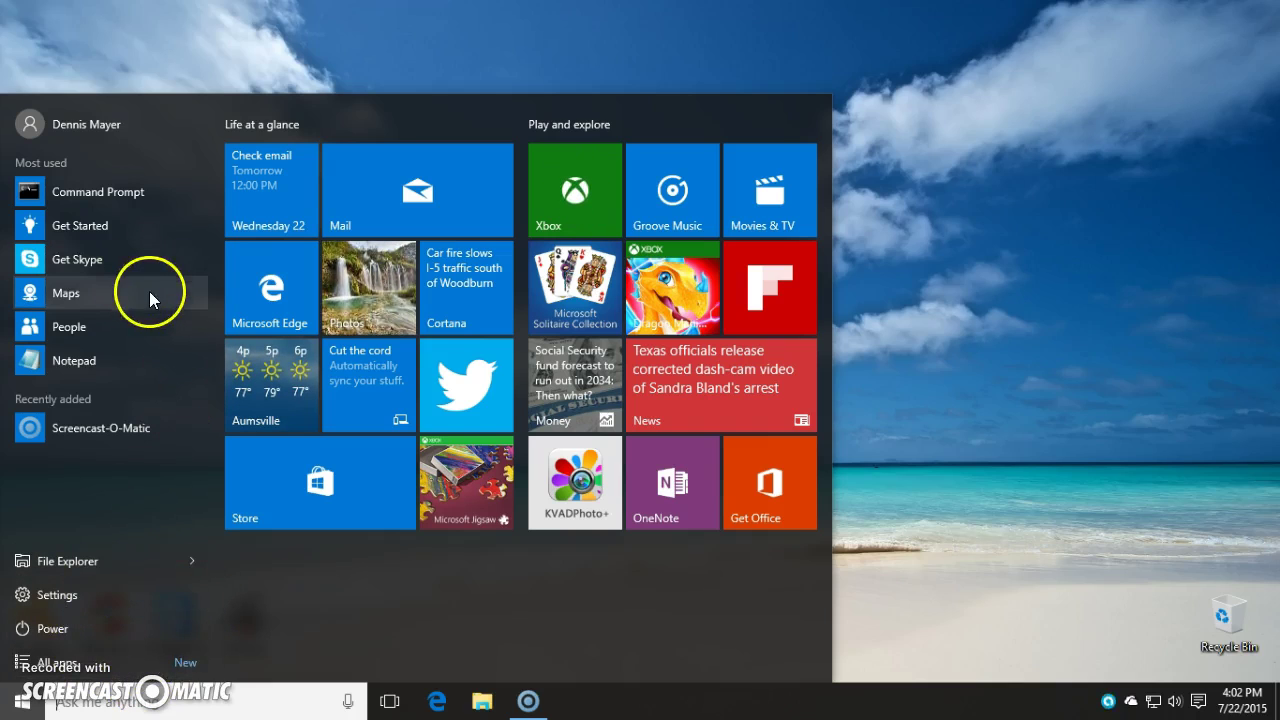
{"action": "left_click", "coordinate": [100, 663]}
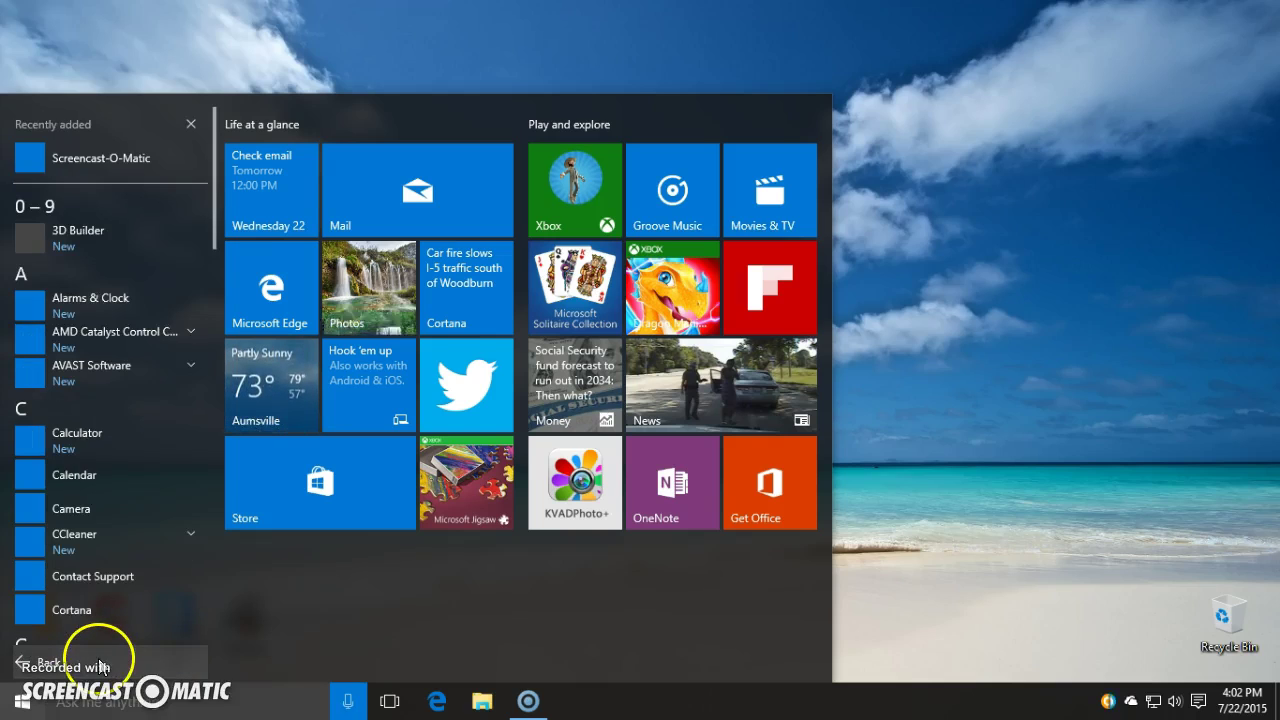
{"action": "key", "text": "super"}
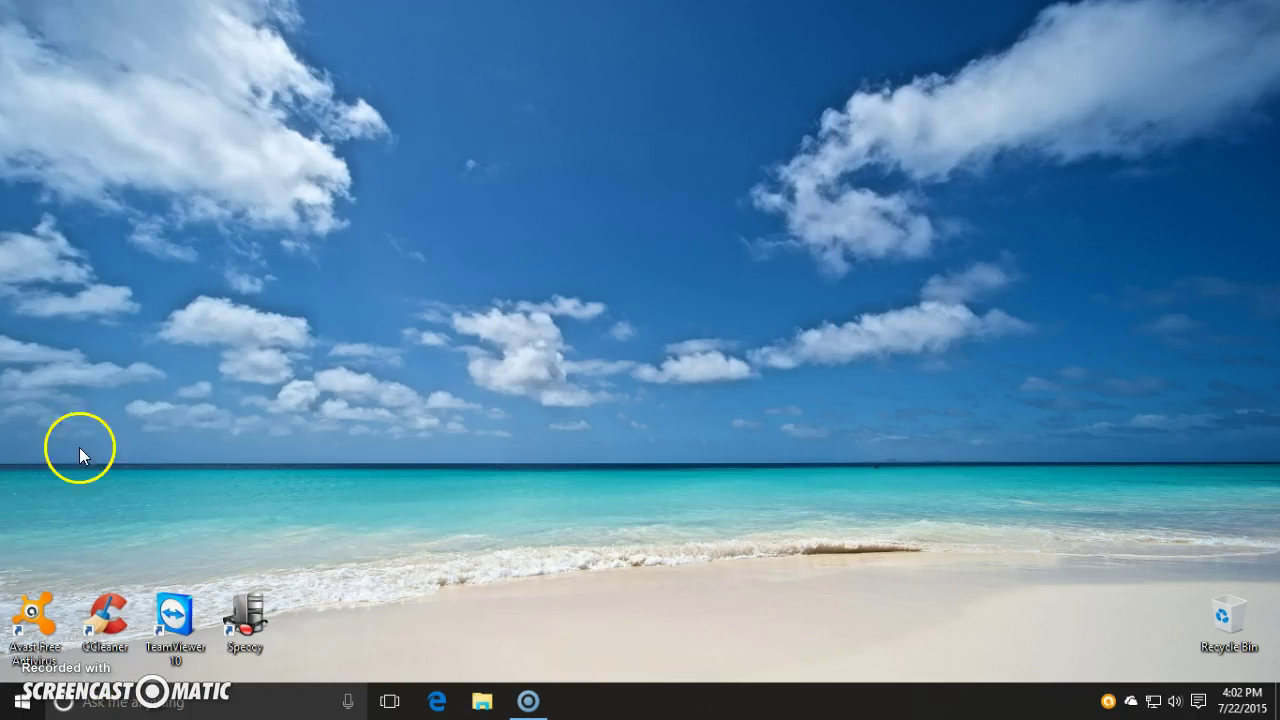
Step: Expand the CCleaner folder in the full app list and show the options available for its CCleaner entry
{"action": "left_click", "coordinate": [22, 705]}
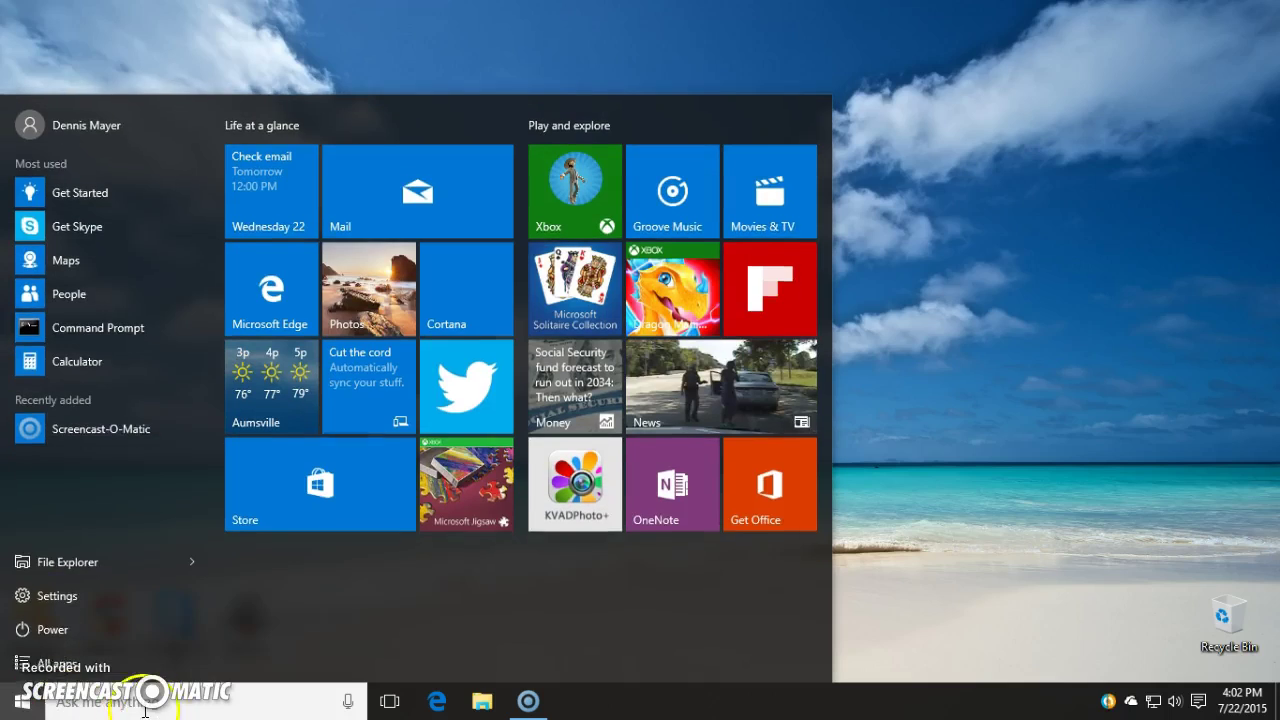
{"action": "left_click", "coordinate": [75, 655]}
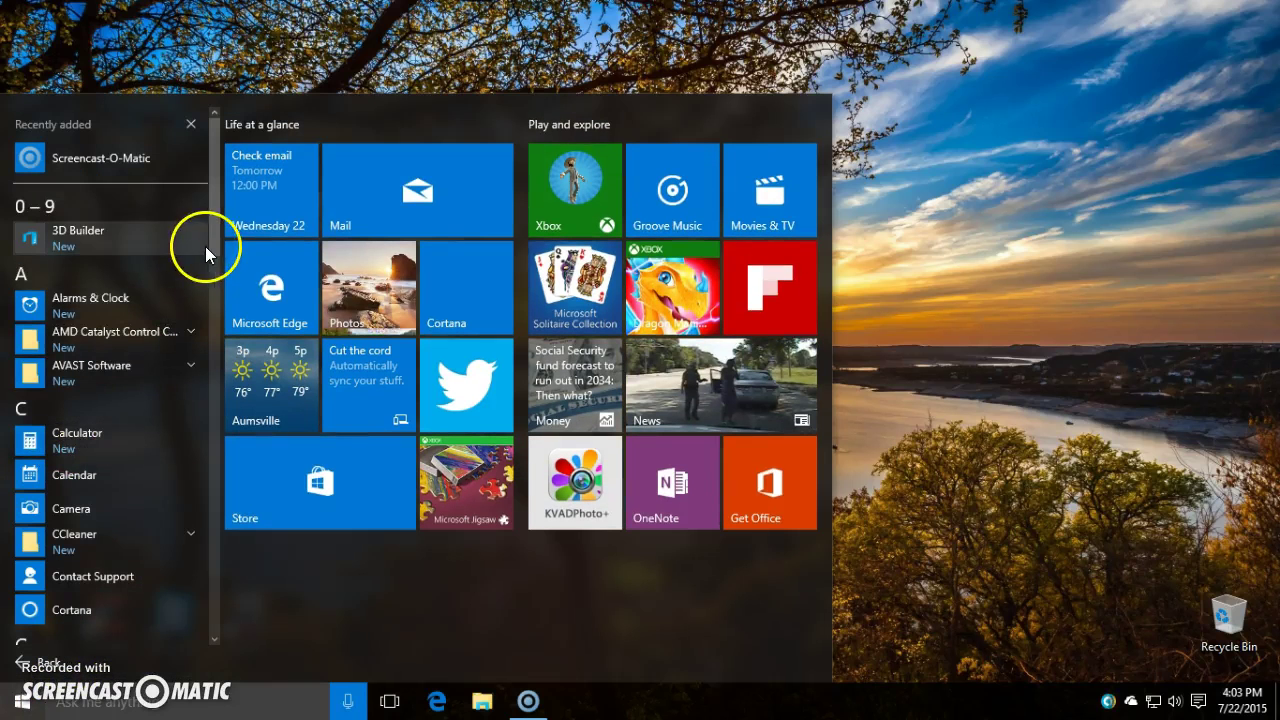
{"action": "left_click_drag", "start_coordinate": [217, 230], "coordinate": [203, 311]}
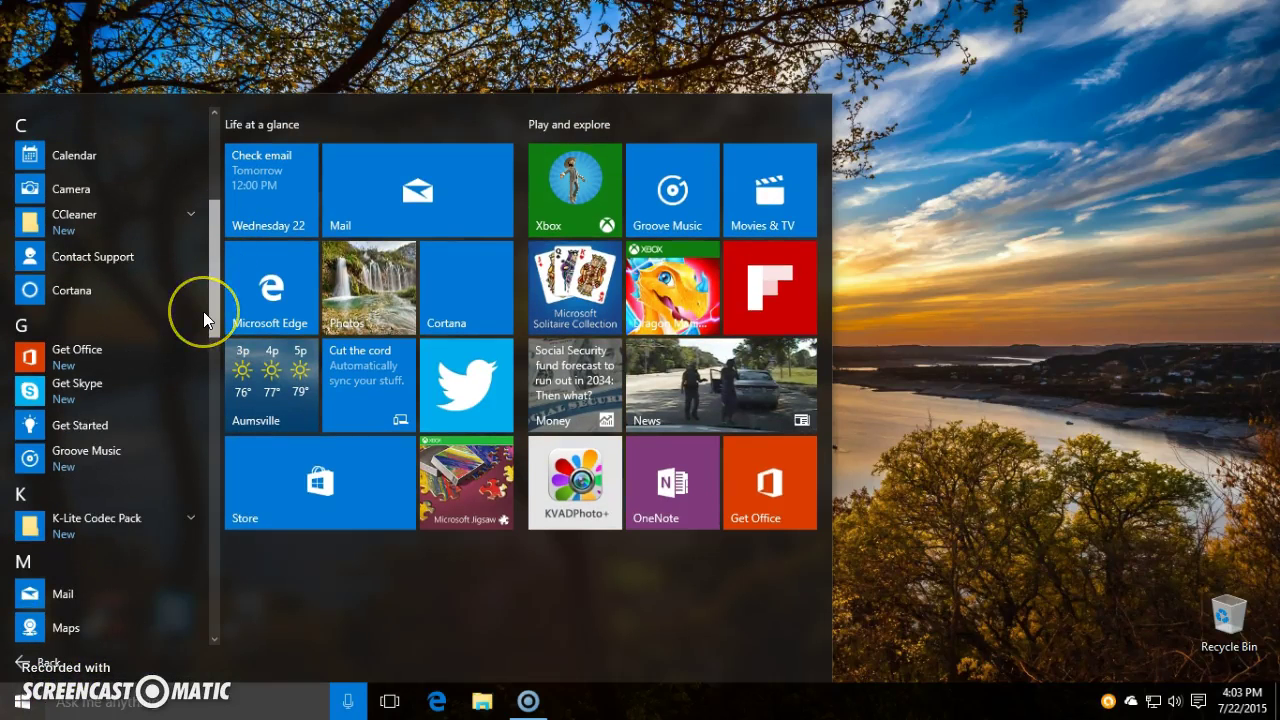
{"action": "scroll", "coordinate": [203, 311], "scroll_direction": "up", "scroll_amount": 2}
{"action": "left_click", "coordinate": [191, 317]}
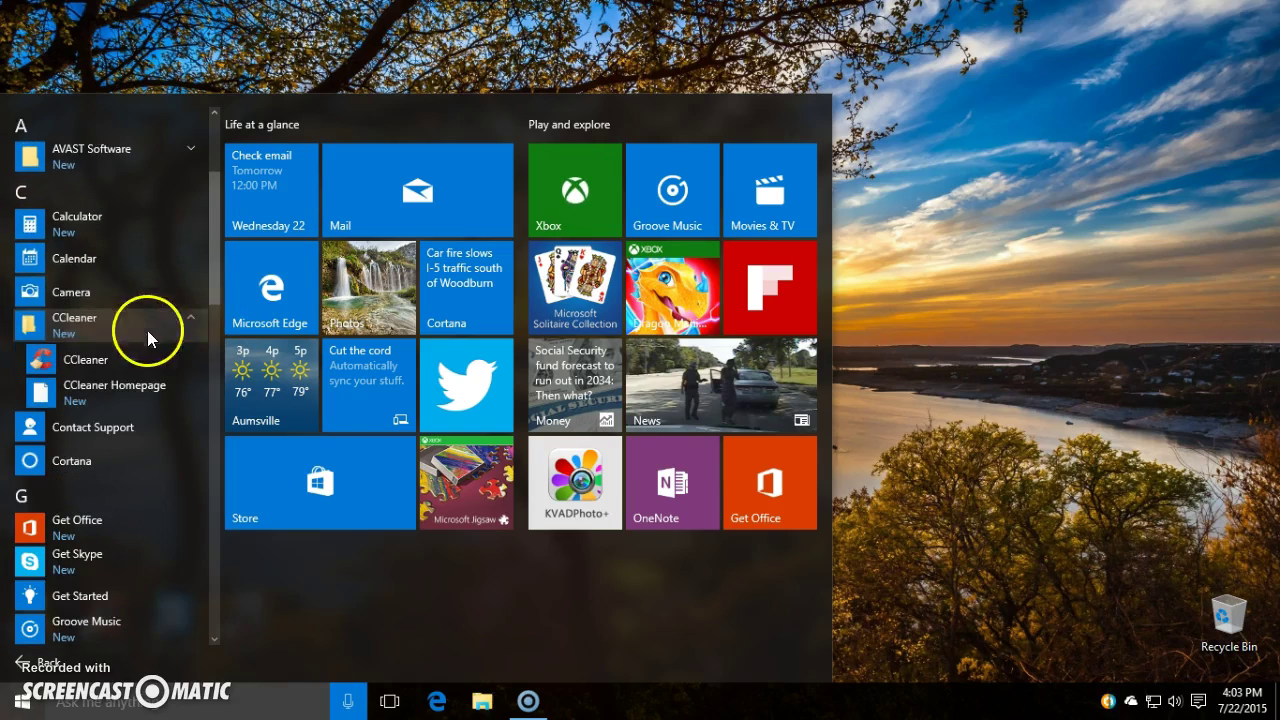
{"action": "right_click", "coordinate": [102, 353]}
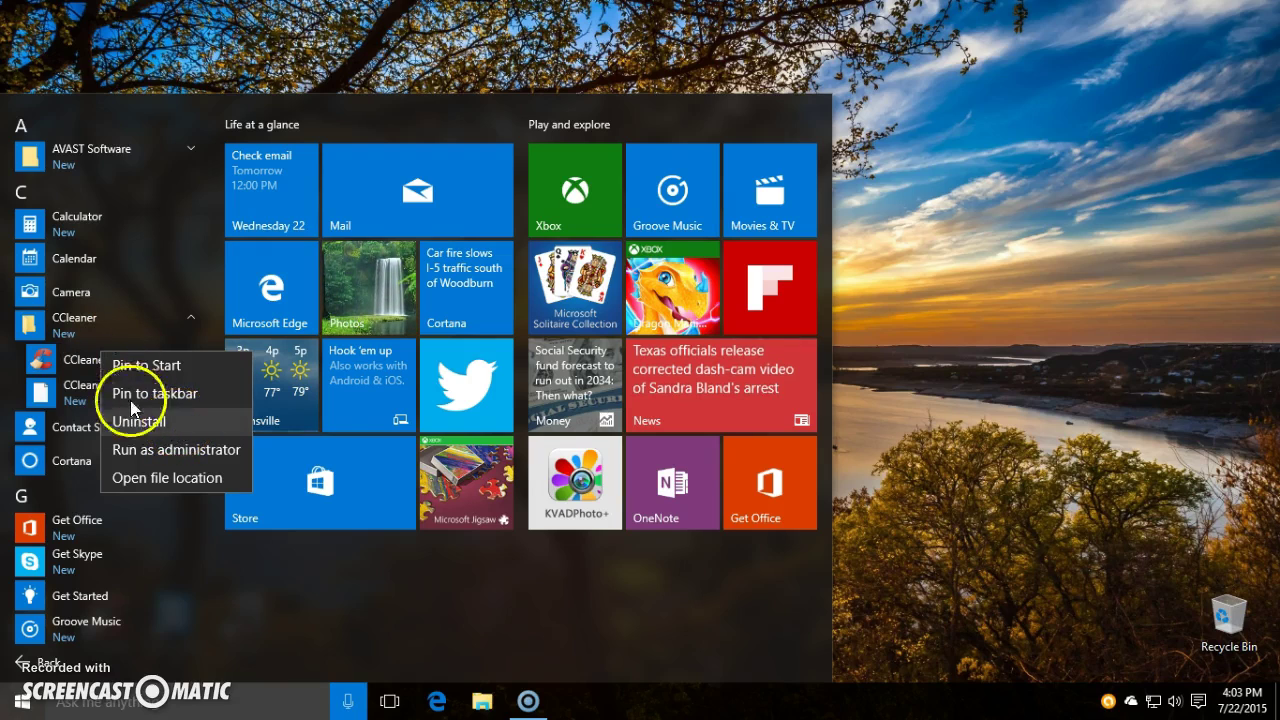
{"action": "left_click", "coordinate": [35, 668]}
{"action": "left_click", "coordinate": [28, 668]}
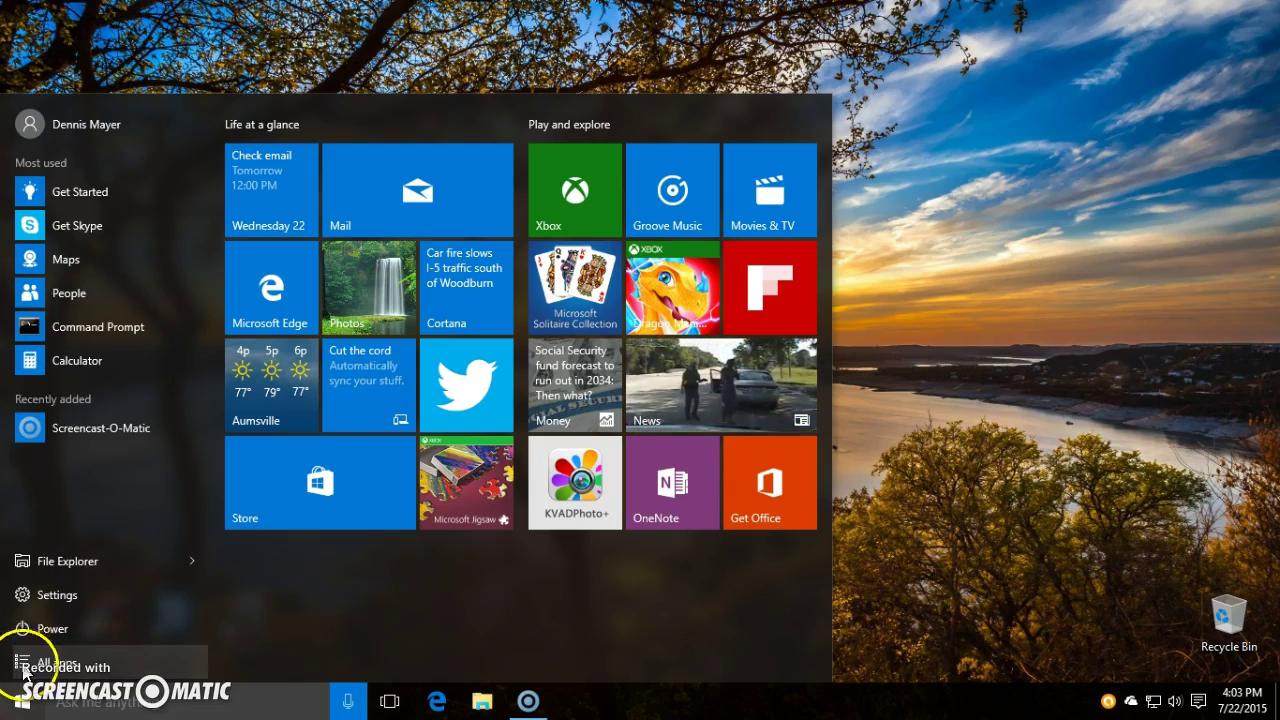
Step: Open Settings as a floating window, and reposition and enlarge it until all category icons fit
{"action": "left_click", "coordinate": [60, 595]}
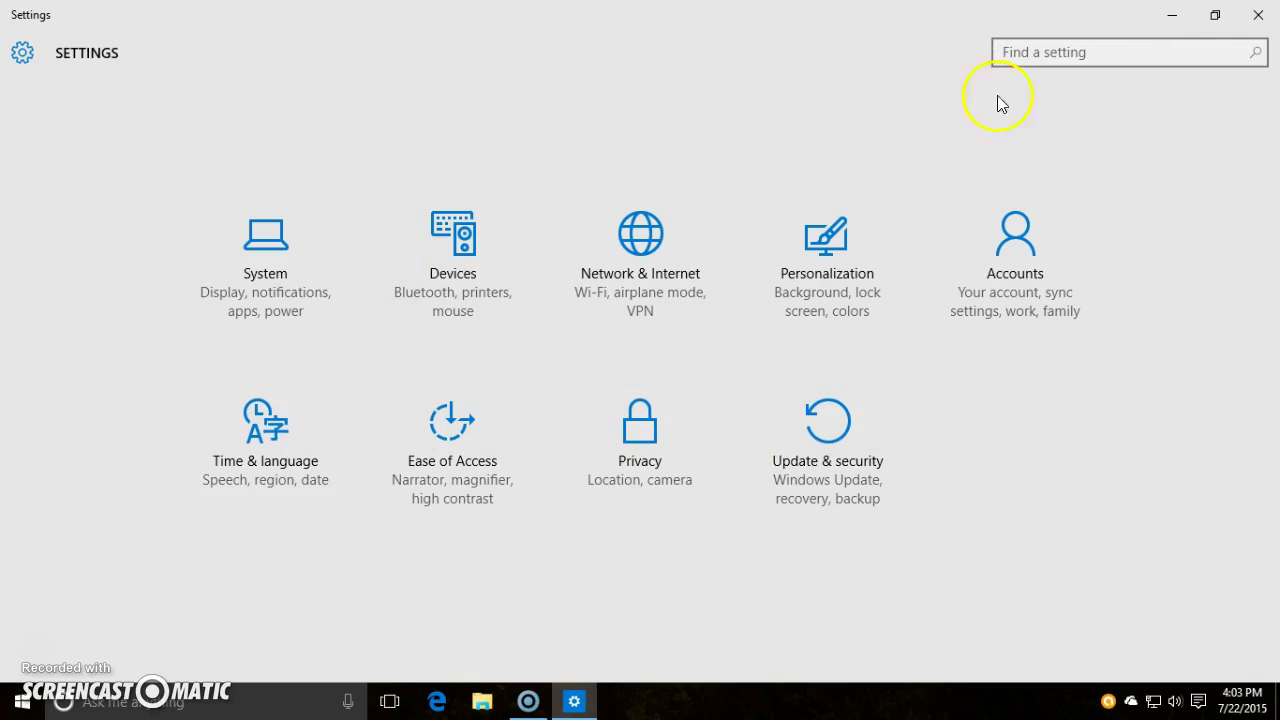
{"action": "left_click_drag", "start_coordinate": [875, 27], "coordinate": [418, 95]}
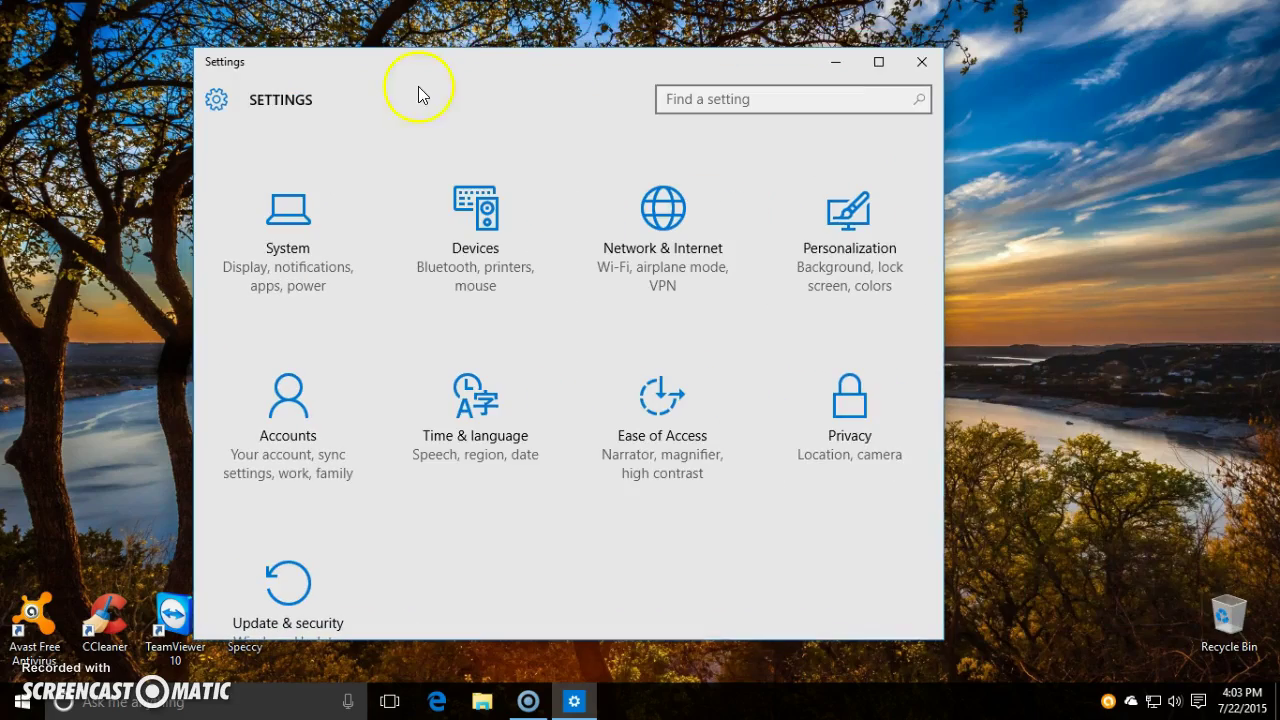
{"action": "left_click_drag", "start_coordinate": [700, 58], "coordinate": [640, 55]}
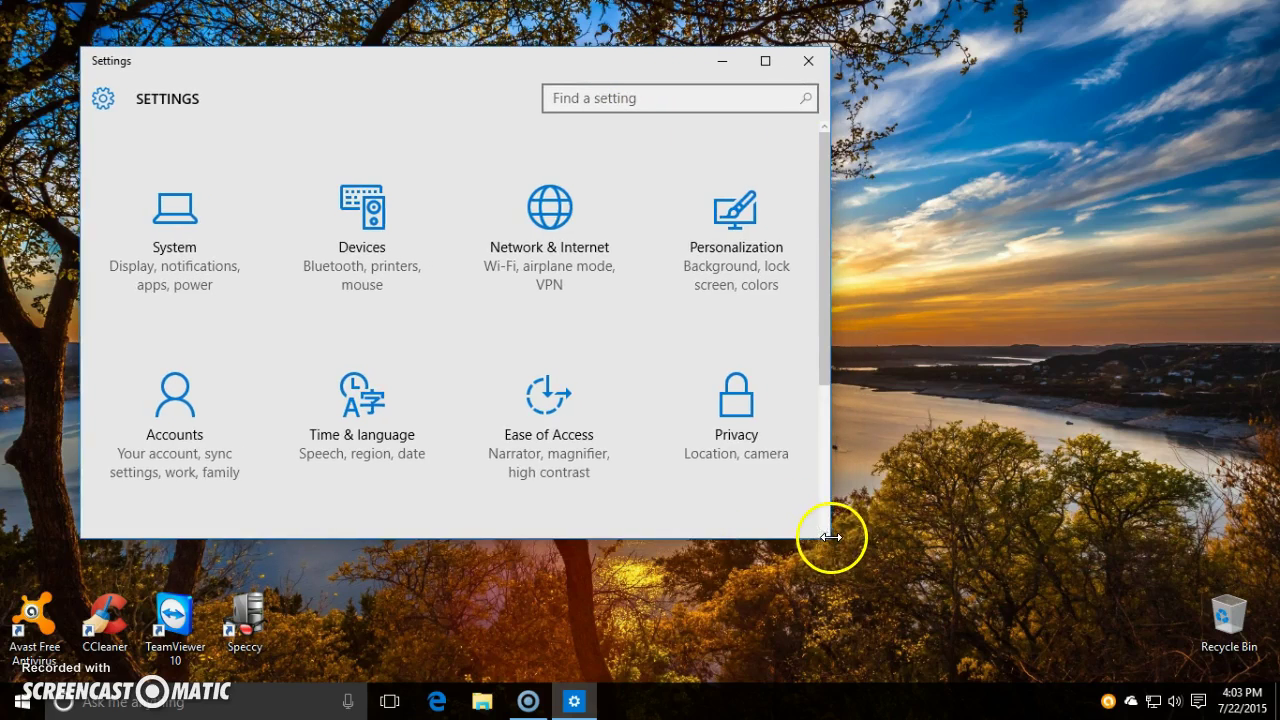
{"action": "left_click_drag", "start_coordinate": [826, 540], "coordinate": [1124, 631]}
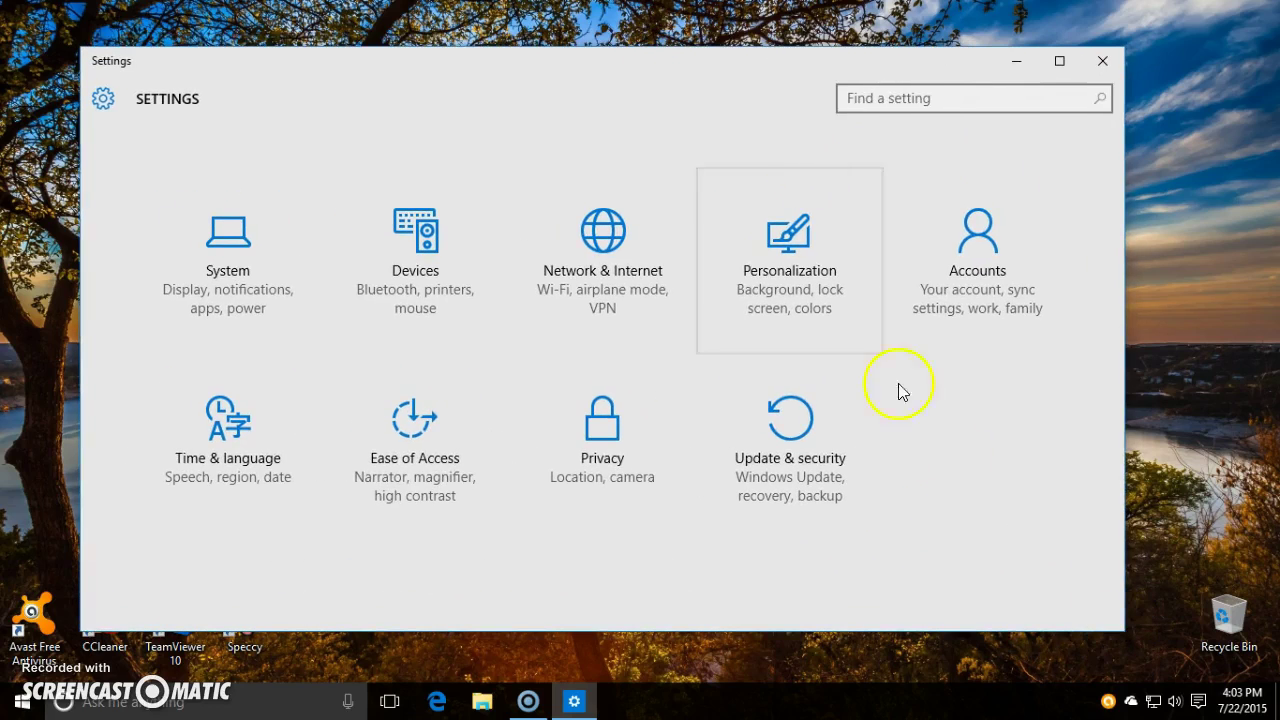
{"action": "left_click_drag", "start_coordinate": [860, 50], "coordinate": [808, 69]}
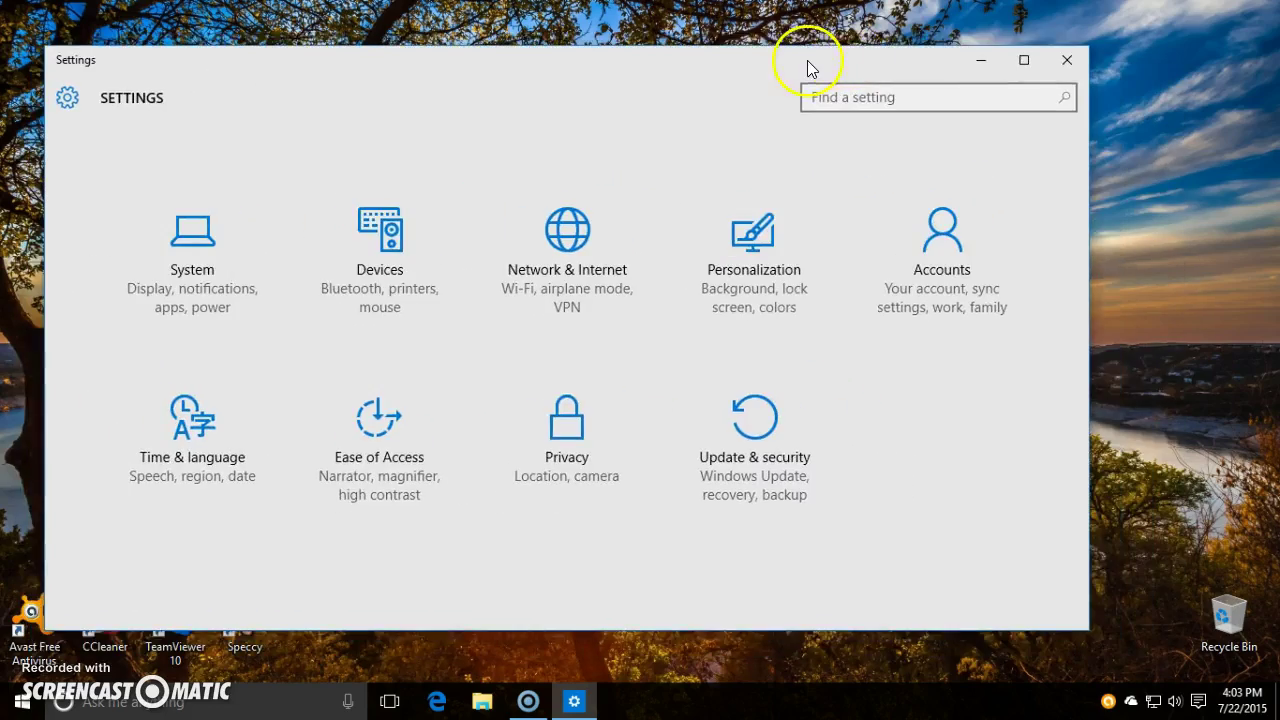
Step: Maximize the Settings window and restore it to its floating size, and close Settings
{"action": "double_click", "coordinate": [808, 69]}
{"action": "left_click_drag", "start_coordinate": [820, 22], "coordinate": [737, 83]}
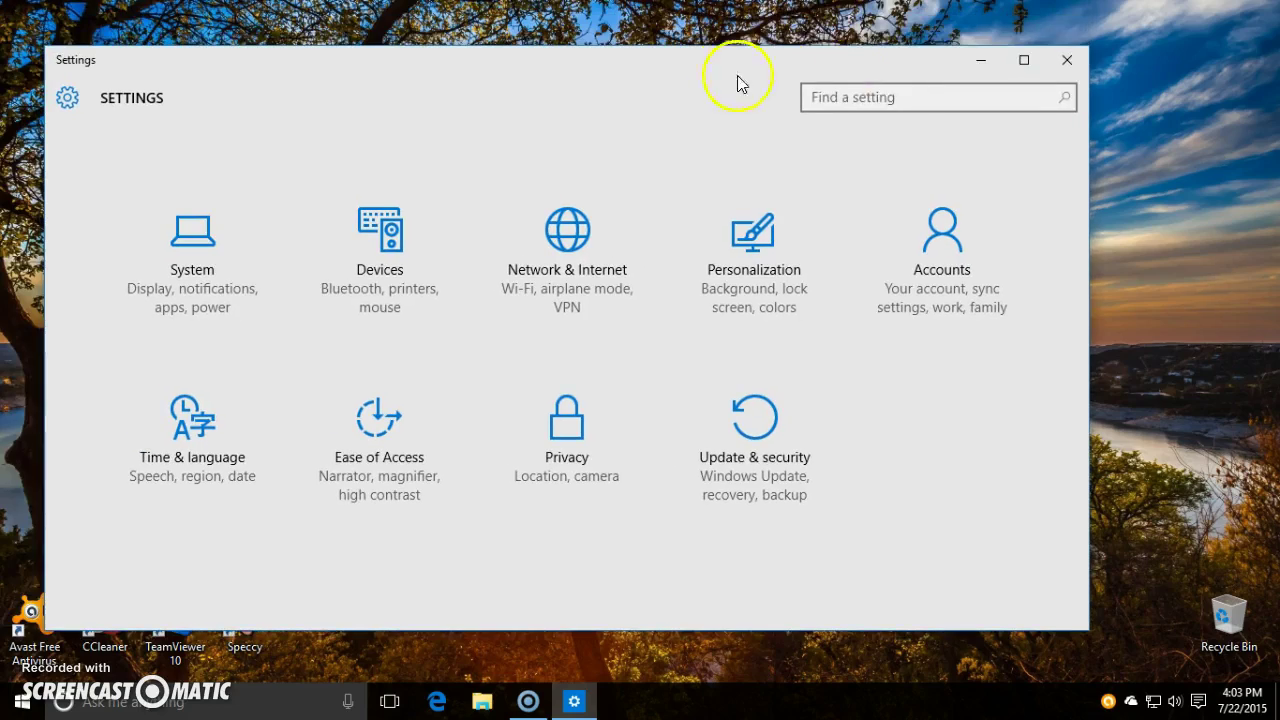
{"action": "left_click", "coordinate": [1063, 63]}
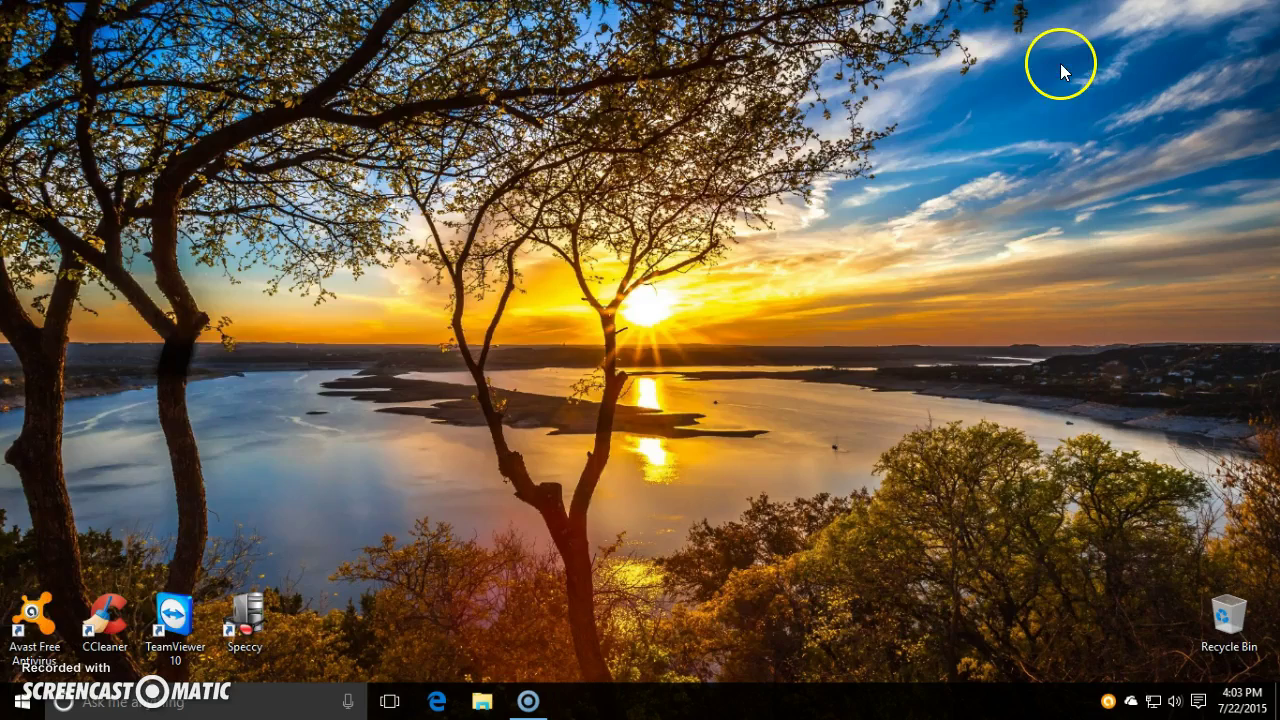
Step: Open Cortana and look through its home feed of weather, reminders and news stories
{"action": "left_click", "coordinate": [22, 701]}
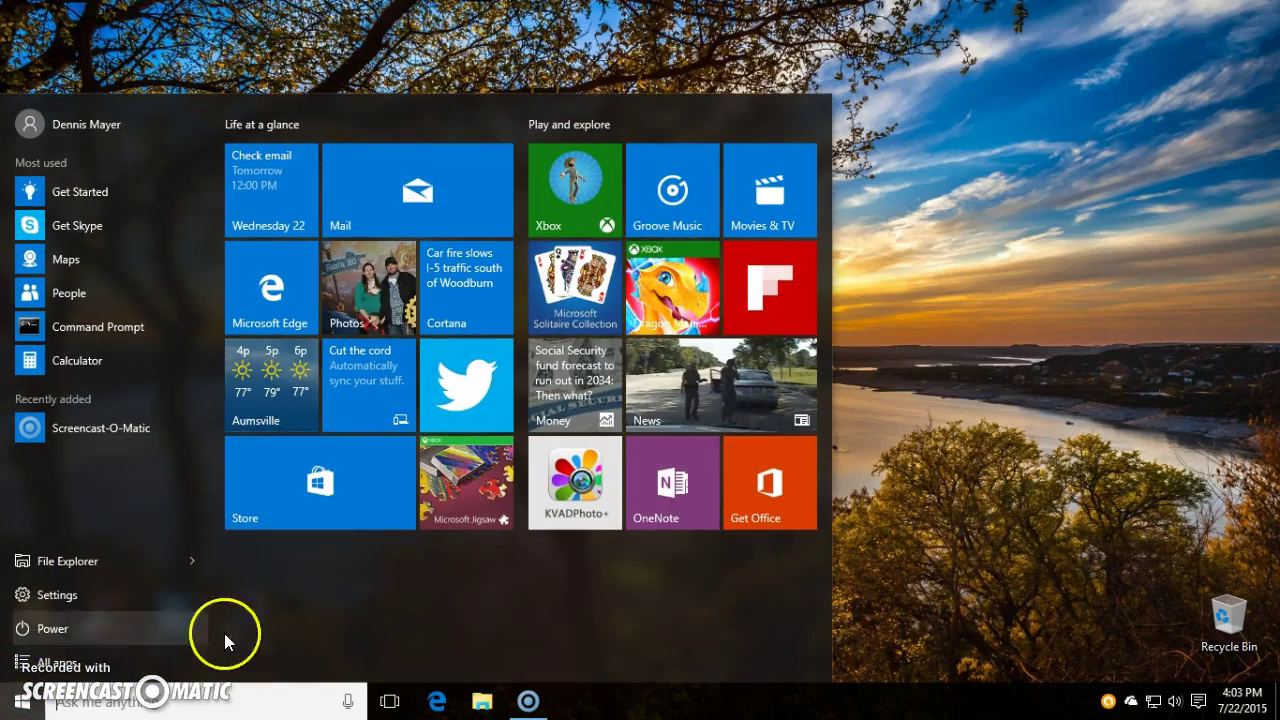
{"action": "left_click", "coordinate": [895, 425]}
{"action": "left_click", "coordinate": [217, 704]}
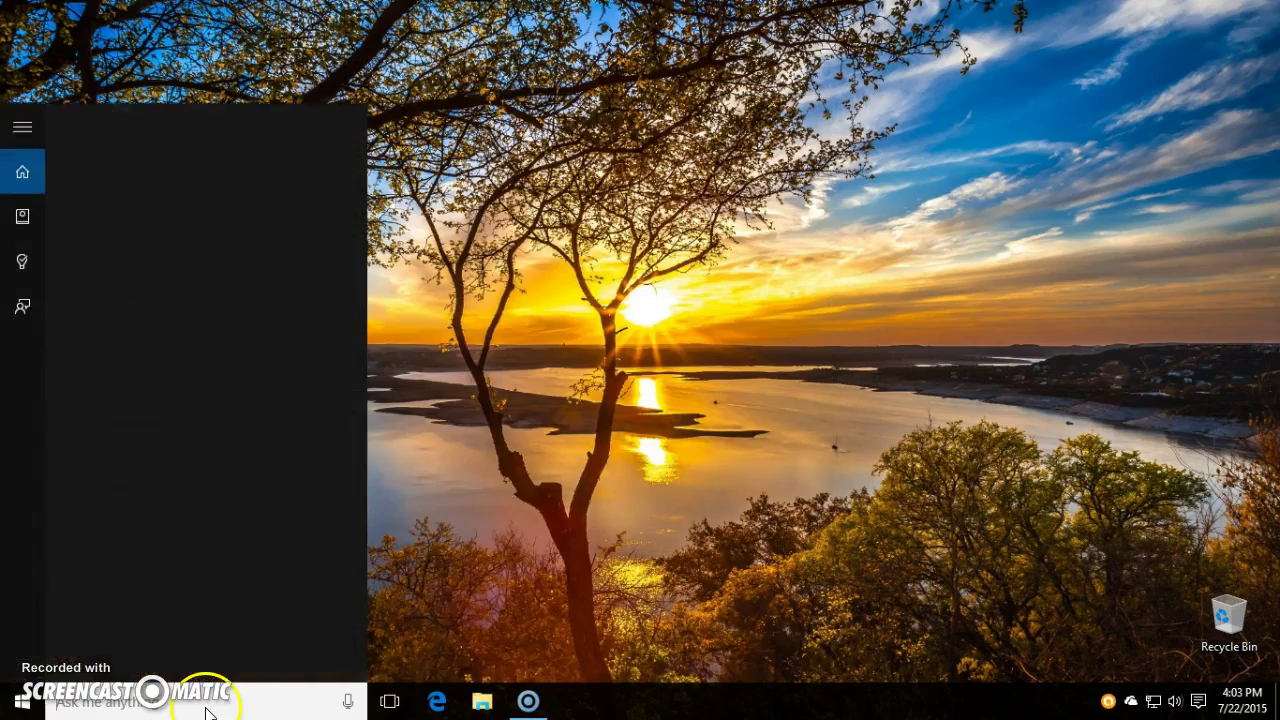
{"action": "scroll", "coordinate": [265, 400], "scroll_direction": "down", "scroll_amount": 1}
{"action": "scroll", "coordinate": [265, 400], "scroll_direction": "down", "scroll_amount": 12}
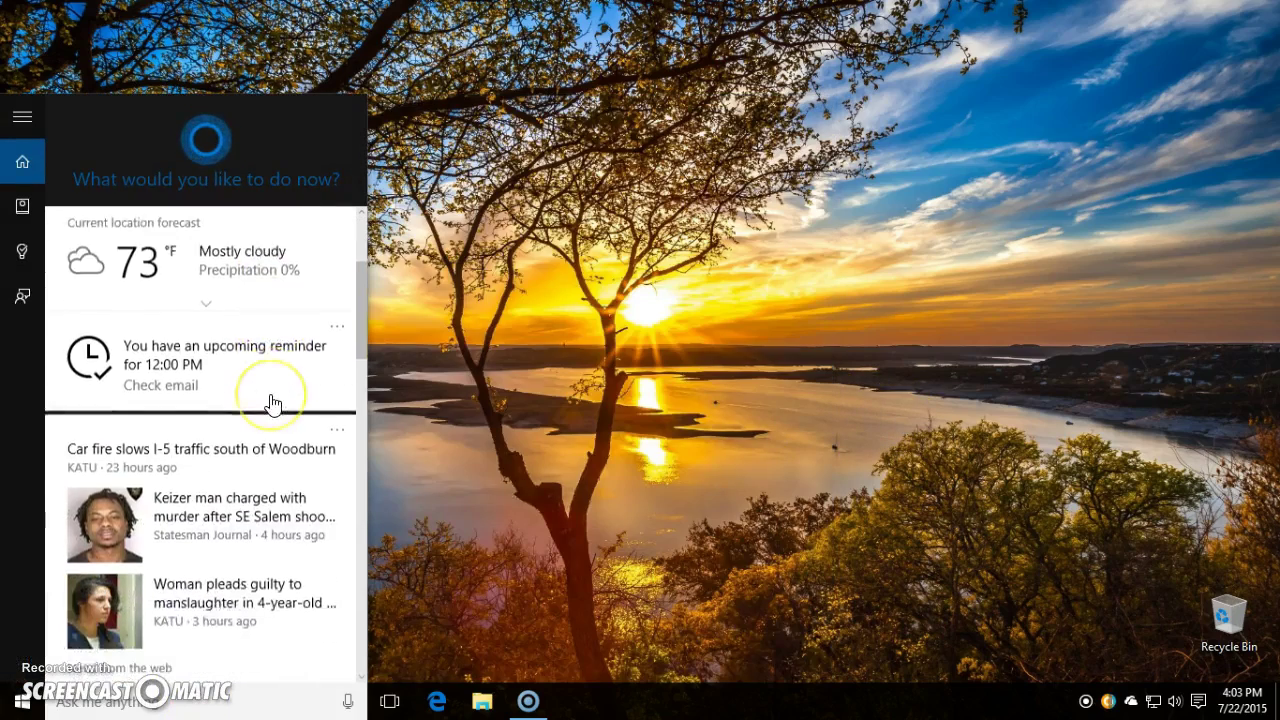
{"action": "scroll", "coordinate": [273, 404], "scroll_direction": "down", "scroll_amount": 15}
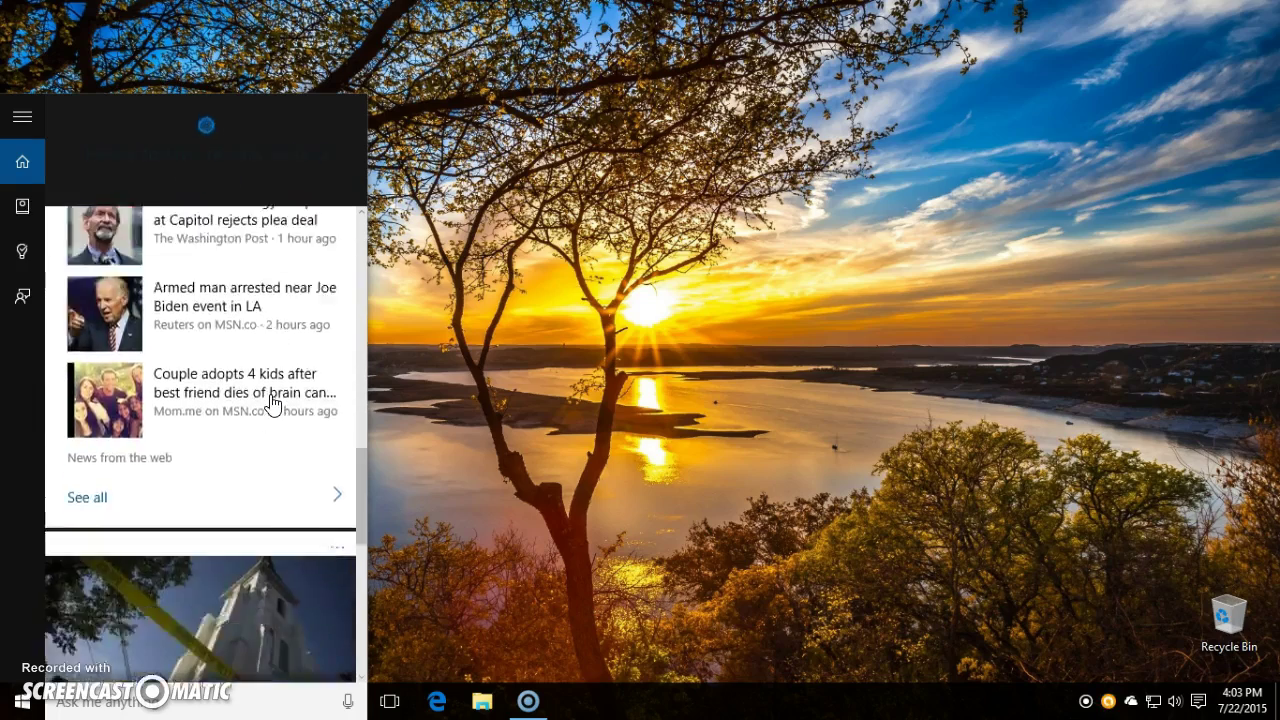
{"action": "scroll", "coordinate": [273, 404], "scroll_direction": "up", "scroll_amount": 20}
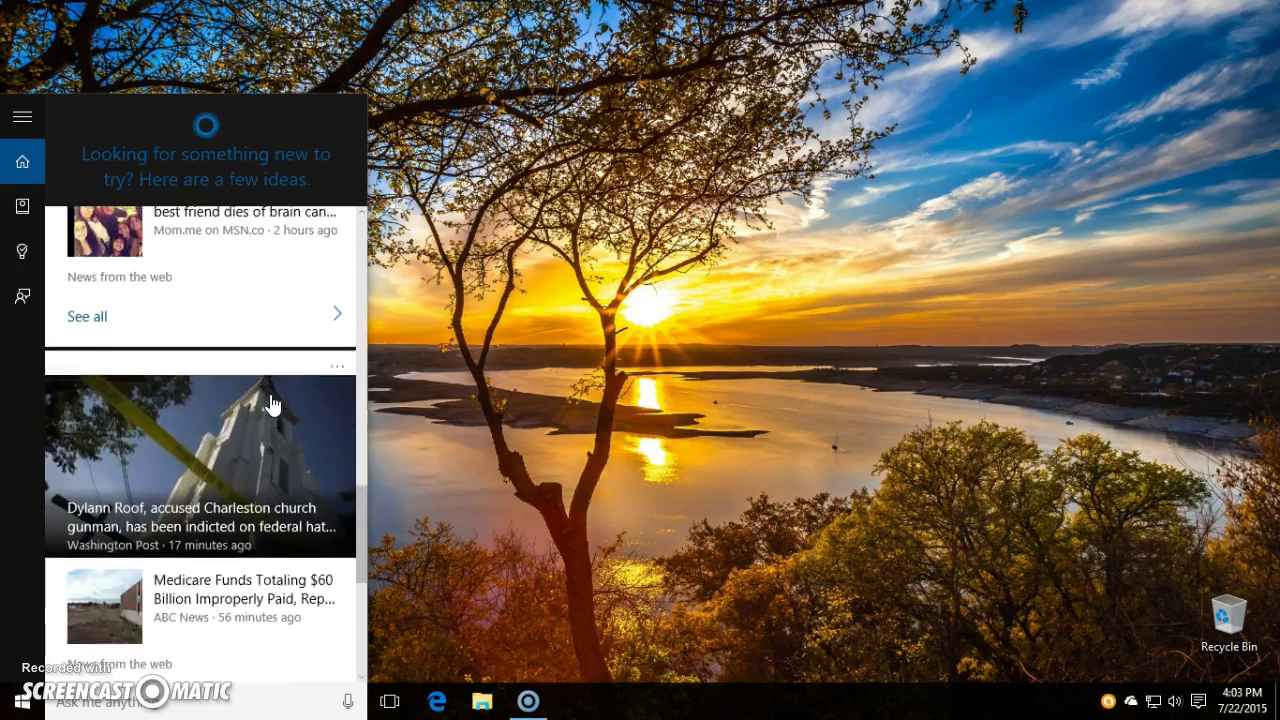
{"action": "scroll", "coordinate": [273, 404], "scroll_direction": "down", "scroll_amount": 3}
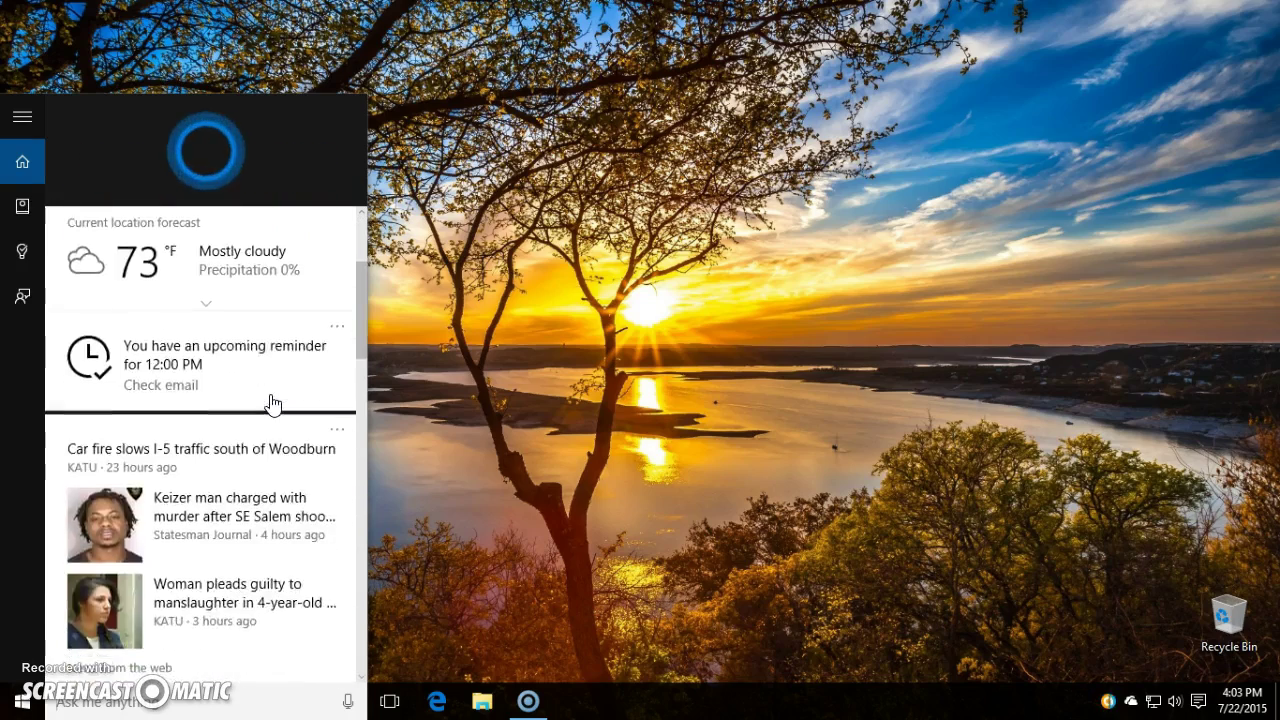
{"action": "scroll", "coordinate": [271, 403], "scroll_direction": "up", "scroll_amount": 3}
Step: Ask Cortana to show the news and to set a reminder to check my email tomorrow at 12:00 PM
{"action": "left_click", "coordinate": [22, 208]}
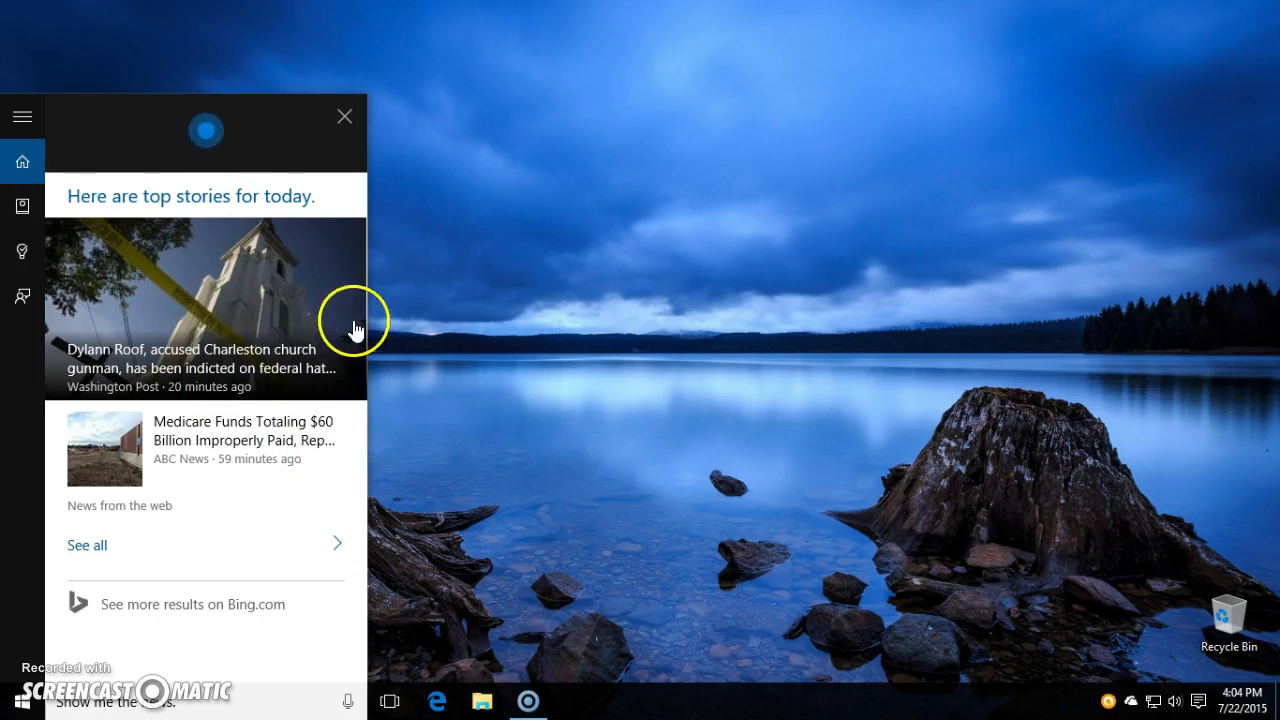
{"action": "left_click", "coordinate": [280, 111]}
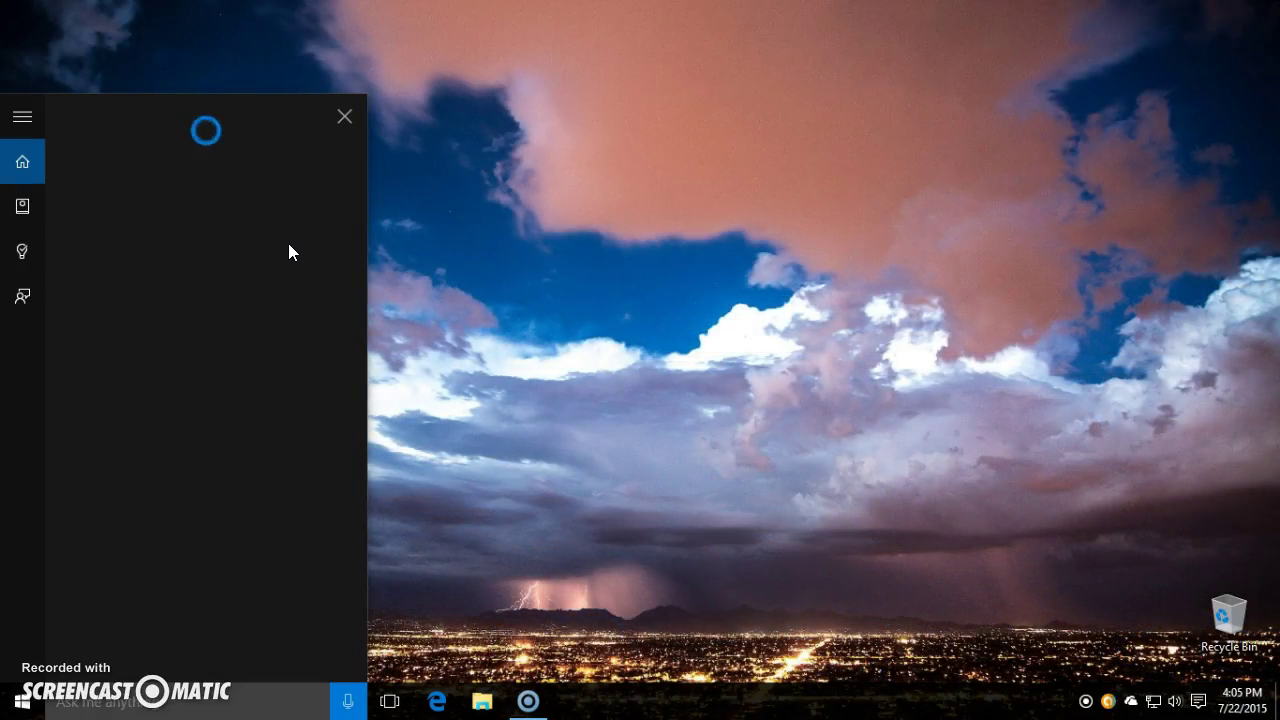
{"action": "left_click", "coordinate": [367, 101]}
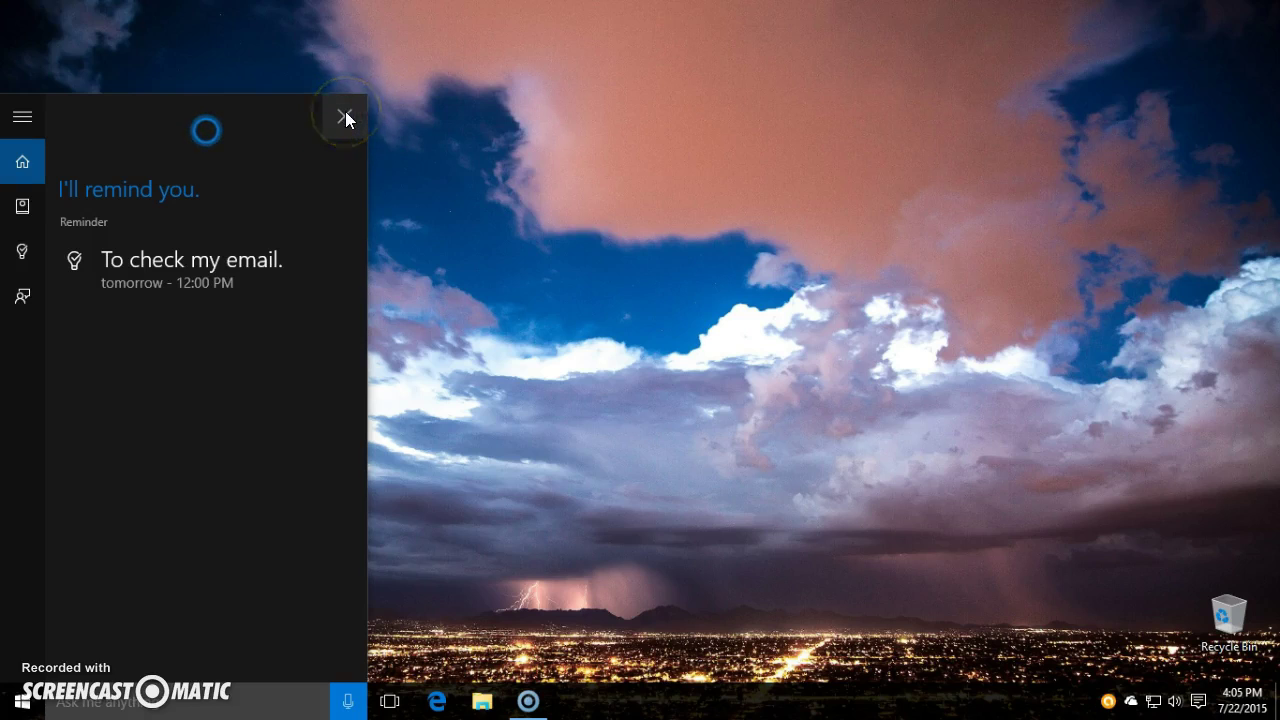
{"action": "left_click", "coordinate": [345, 117]}
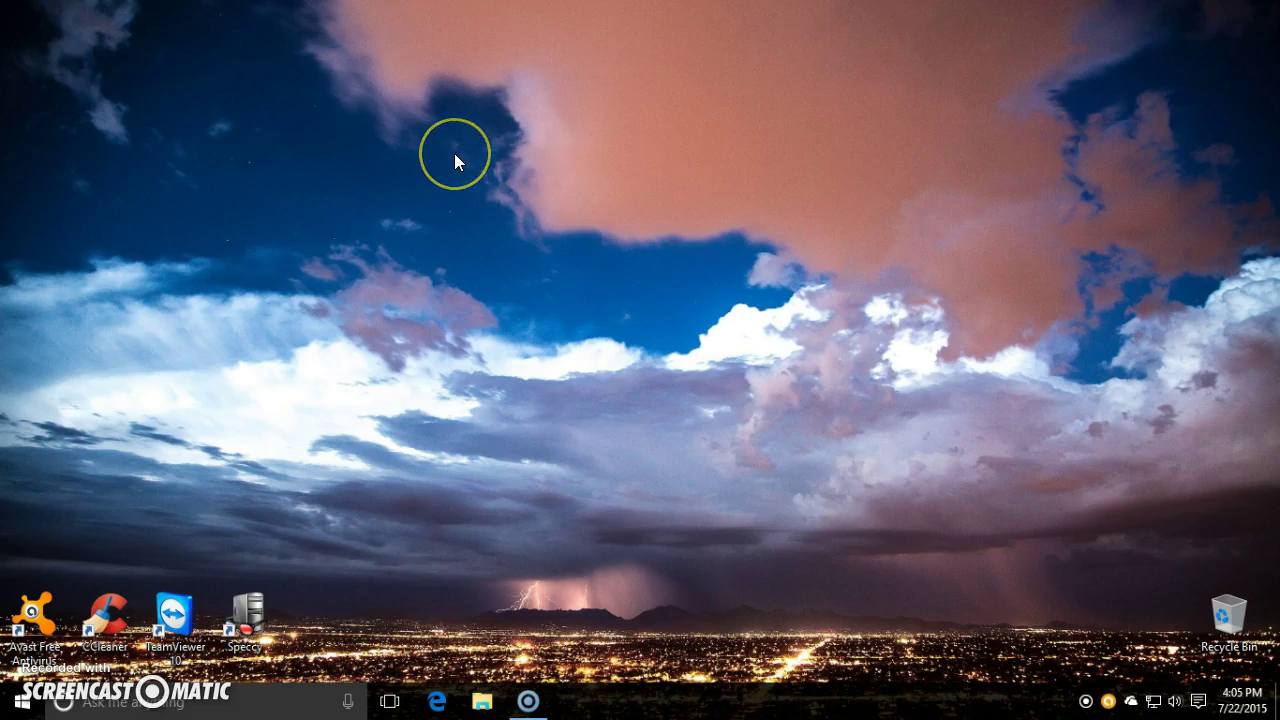
Step: Open File Explorer, show the Desktop folder, and restore the window to its floating size
{"action": "left_click", "coordinate": [484, 698]}
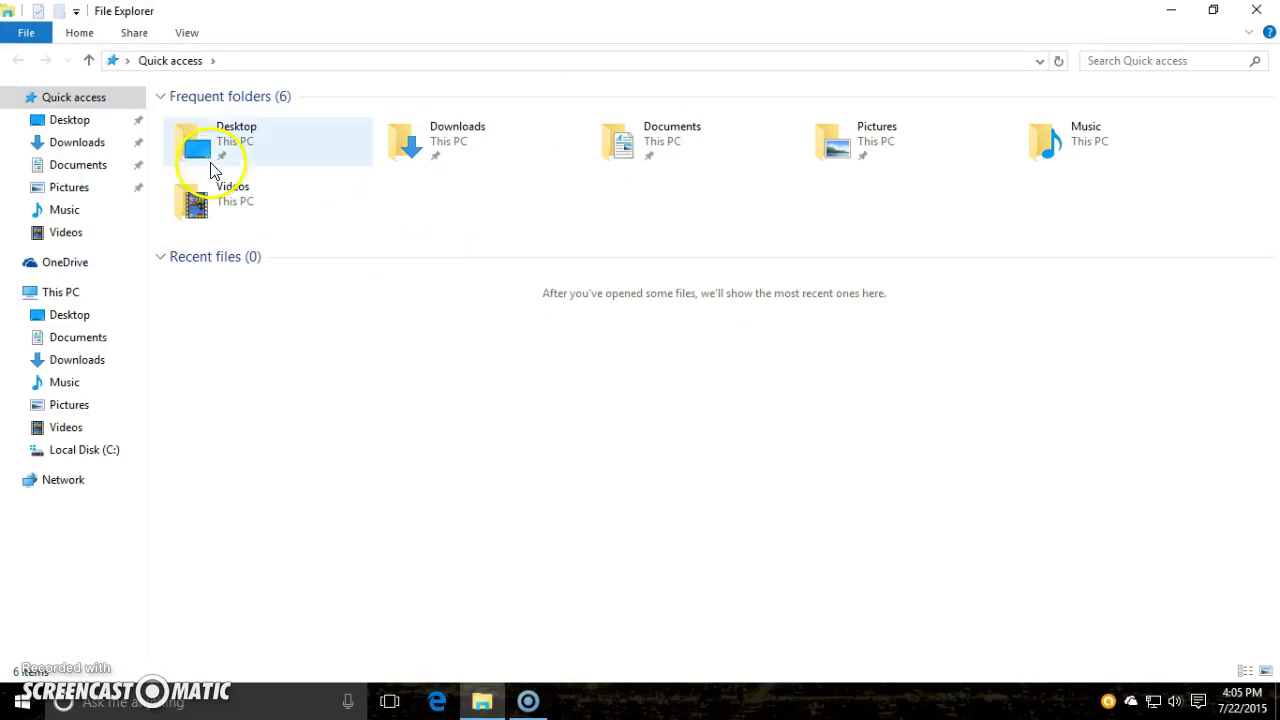
{"action": "left_click", "coordinate": [58, 127]}
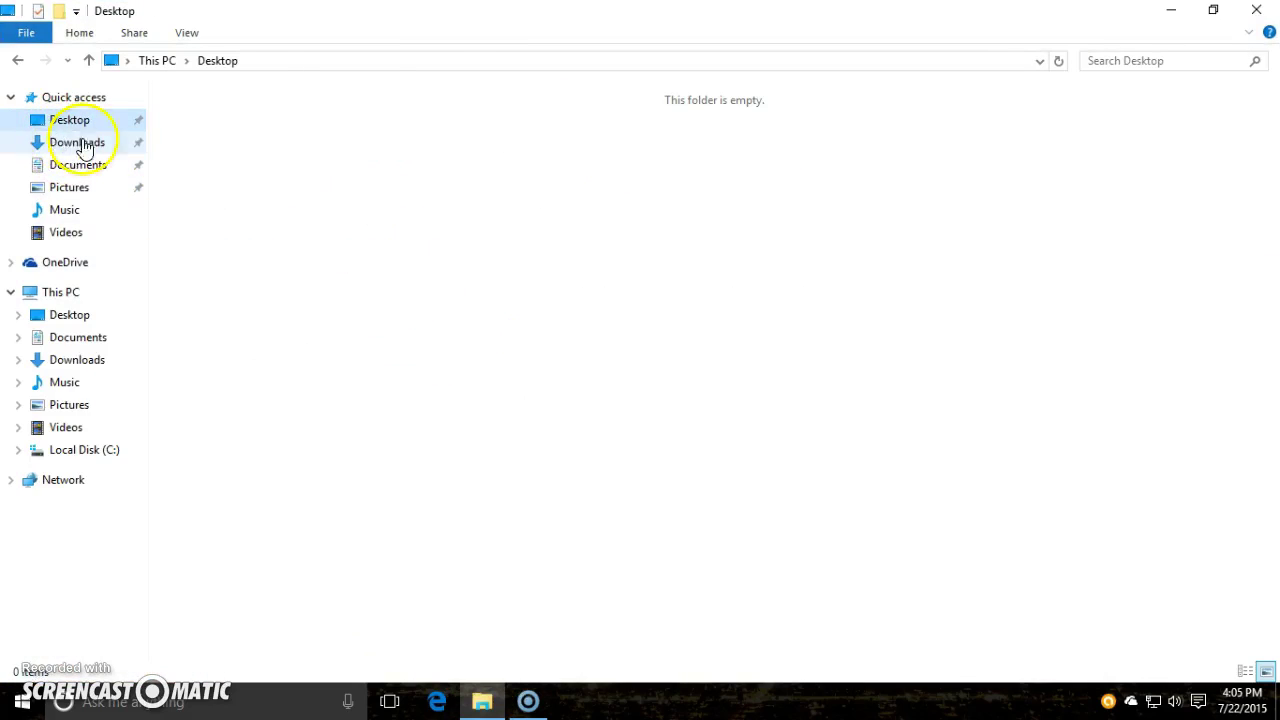
{"action": "double_click", "coordinate": [409, 14]}
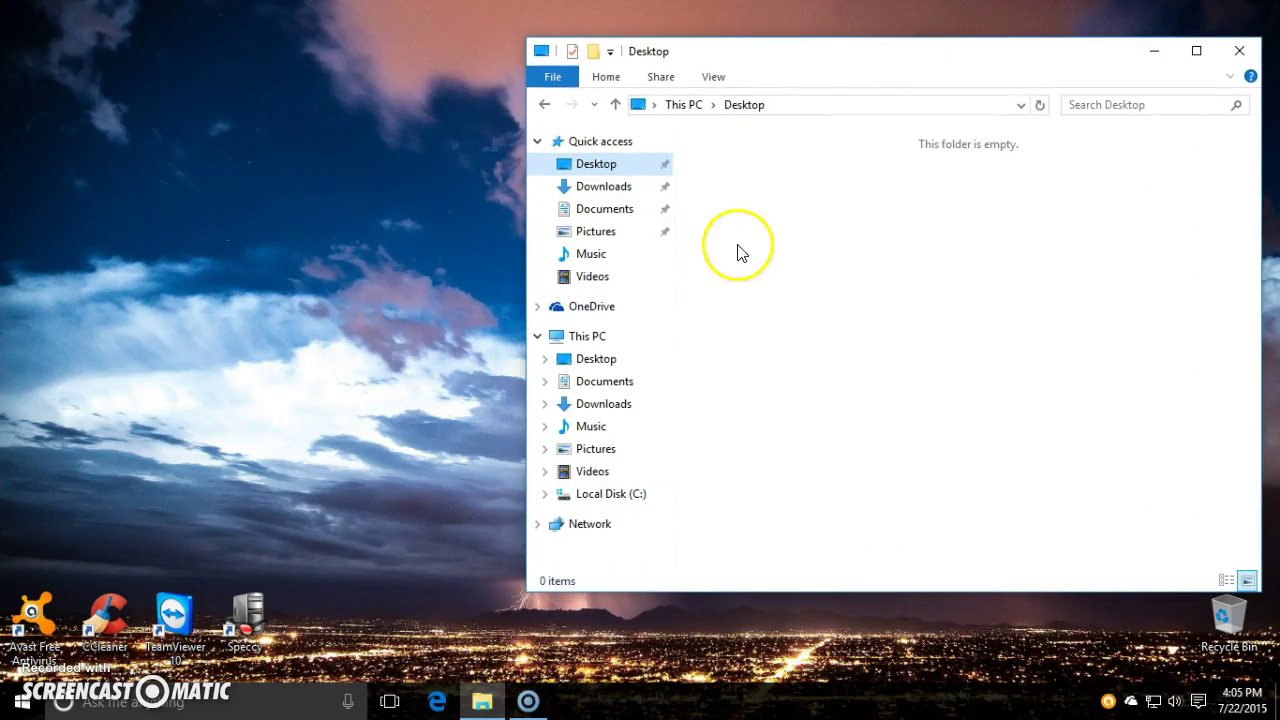
Step: Add a second virtual desktop in Task View and switch back and forth between Desktop 1 and Desktop 2
{"action": "left_click", "coordinate": [390, 703]}
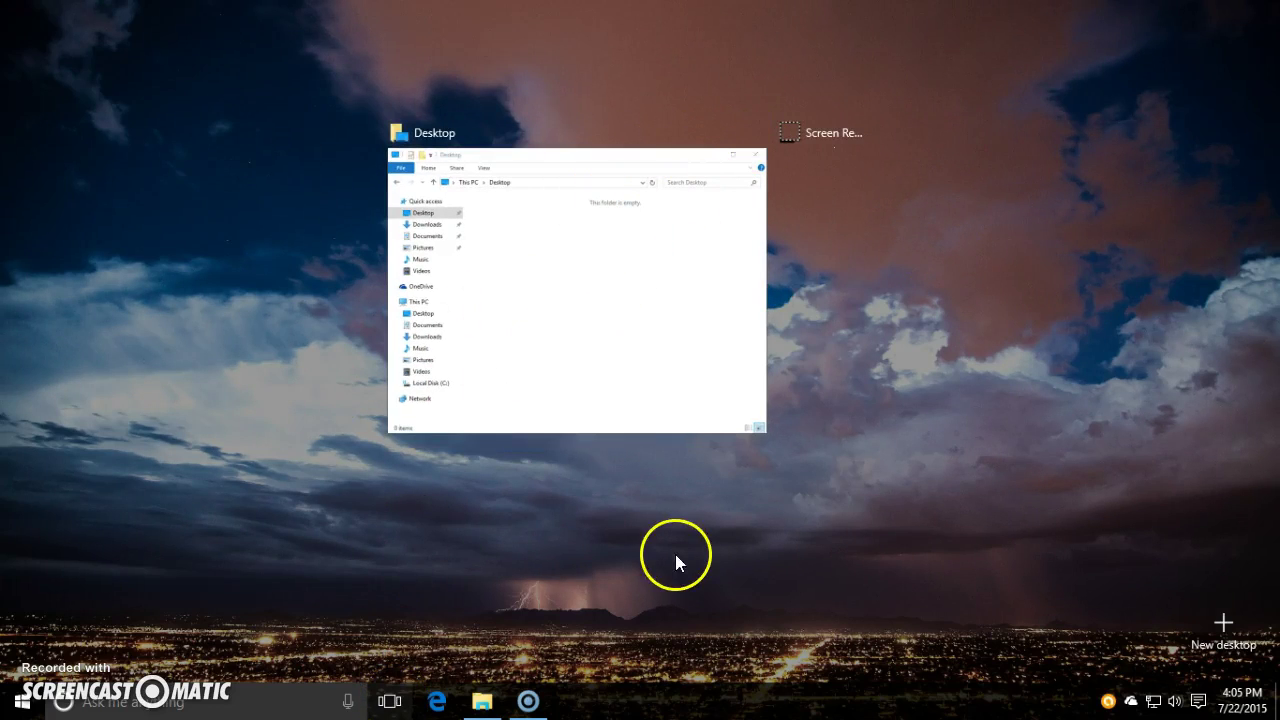
{"action": "left_click", "coordinate": [1225, 625]}
{"action": "left_click", "coordinate": [723, 644]}
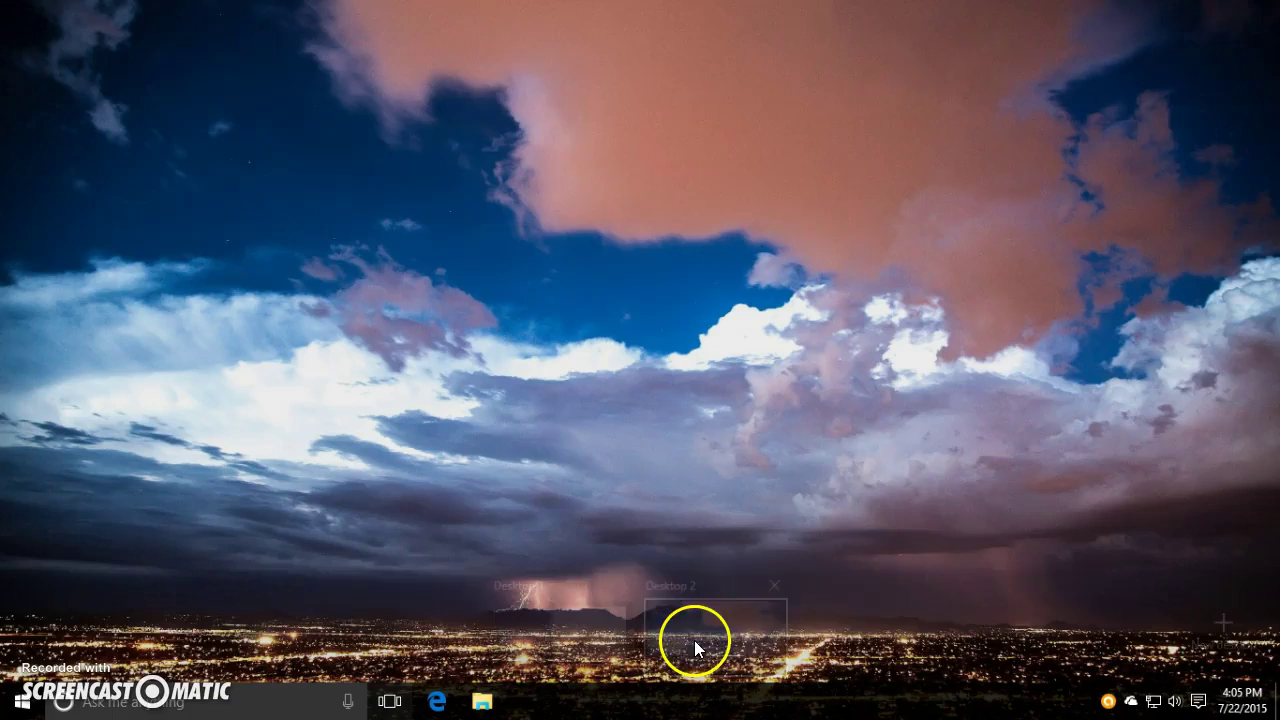
{"action": "left_click", "coordinate": [389, 703]}
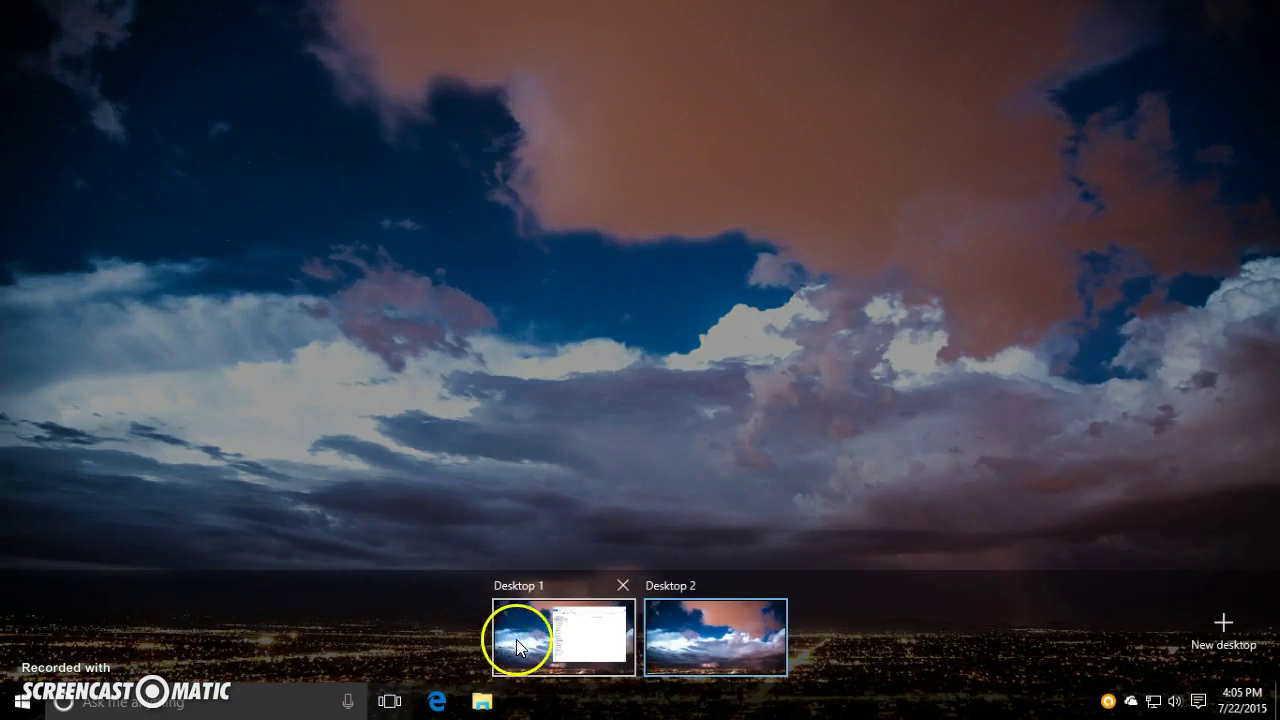
{"action": "left_click", "coordinate": [520, 628]}
{"action": "left_click", "coordinate": [389, 703]}
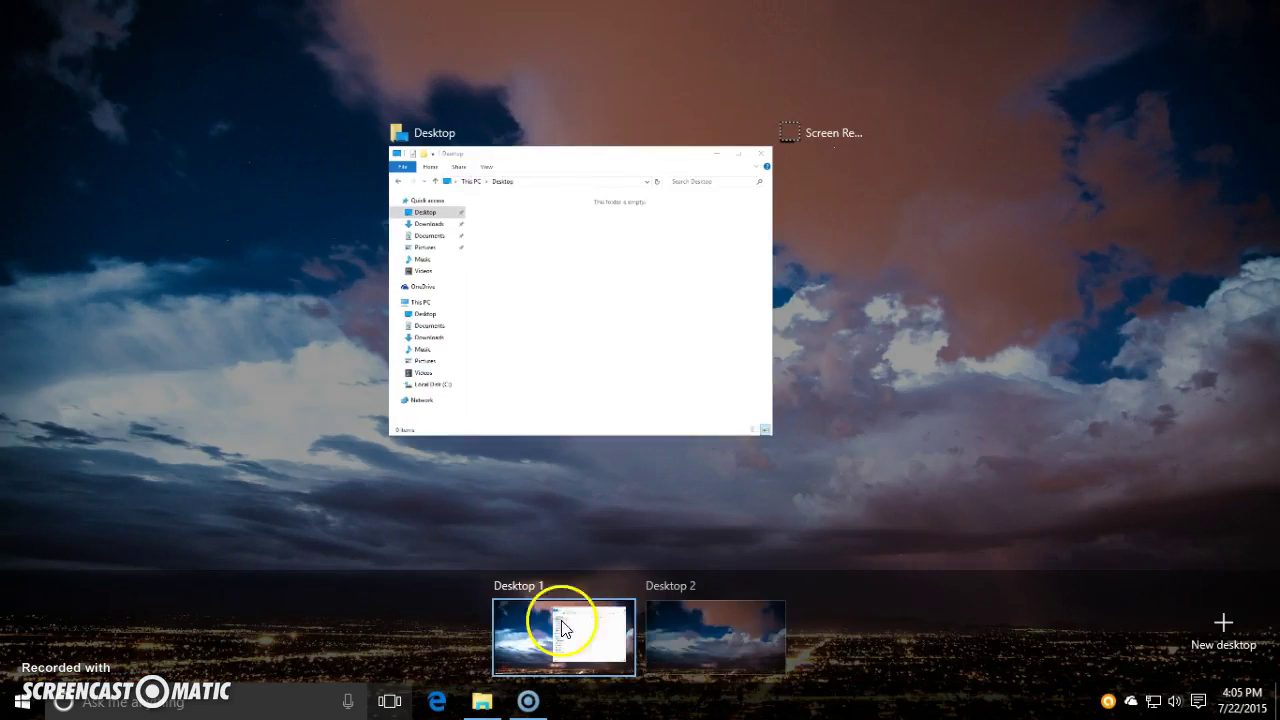
{"action": "left_click", "coordinate": [698, 643]}
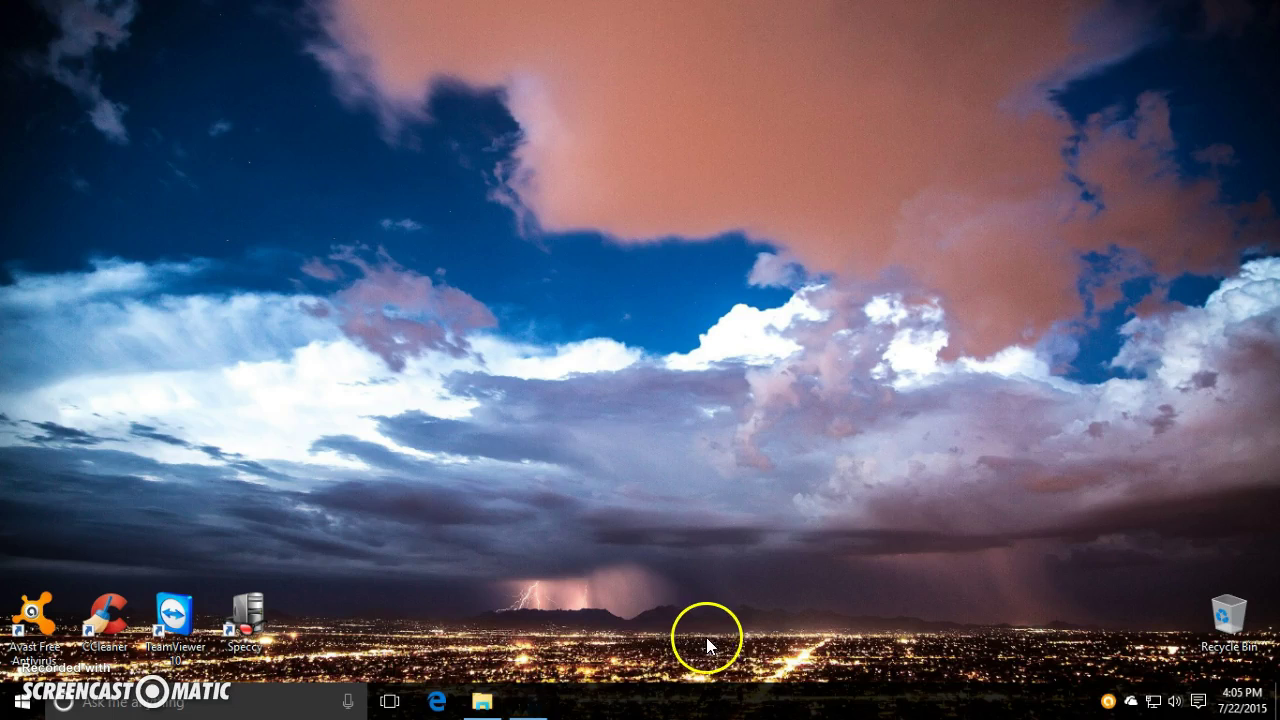
Step: Remove Desktop 2 in Task View, and return to the File Explorer window and close it
{"action": "left_click", "coordinate": [389, 701]}
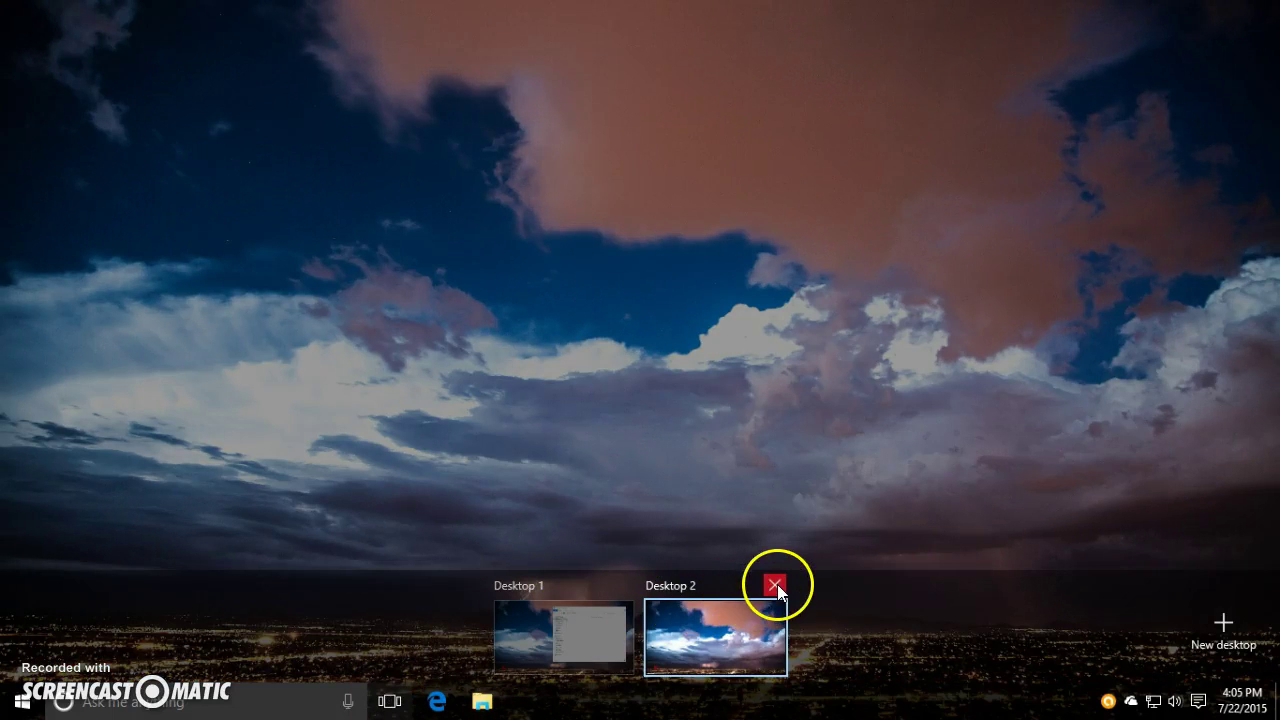
{"action": "left_click", "coordinate": [777, 584]}
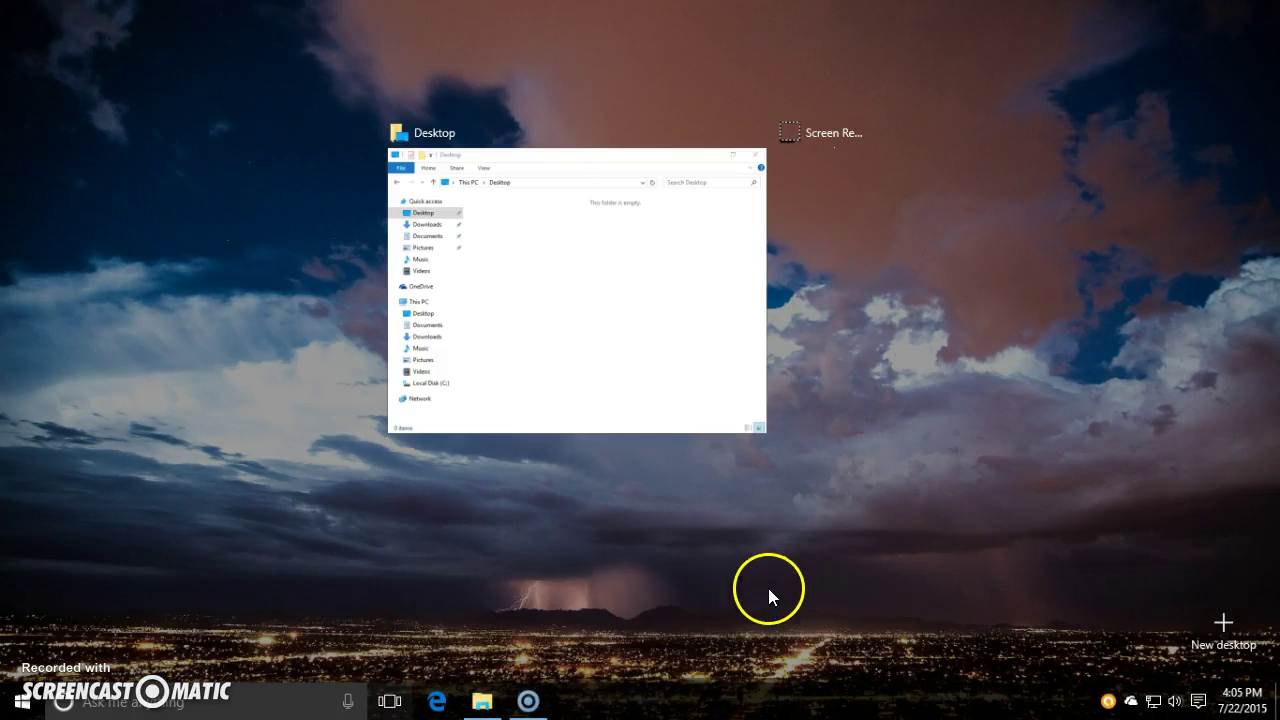
{"action": "left_click", "coordinate": [560, 294]}
{"action": "left_click", "coordinate": [1230, 57]}
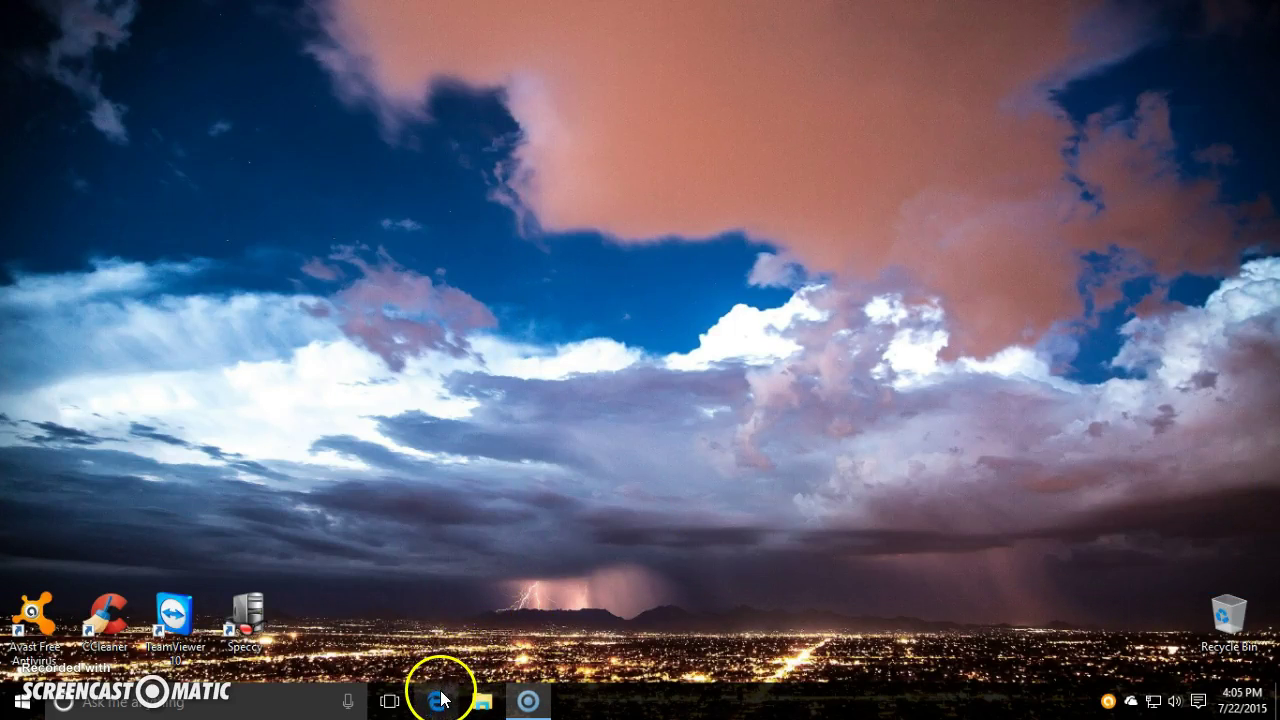
Step: Open Microsoft Edge and look through the MSN news feed on its start page
{"action": "left_click", "coordinate": [437, 698]}
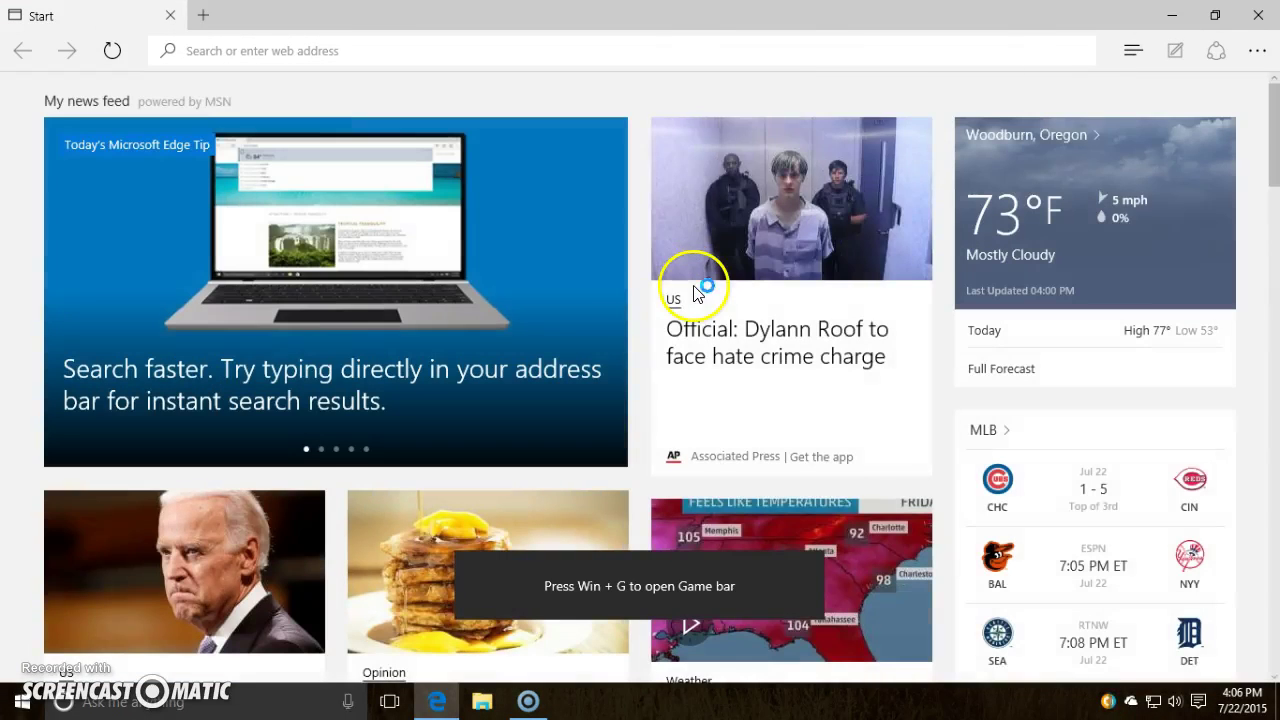
{"action": "scroll", "coordinate": [785, 345], "scroll_direction": "down", "scroll_amount": 3}
{"action": "scroll", "coordinate": [785, 345], "scroll_direction": "down", "scroll_amount": 10}
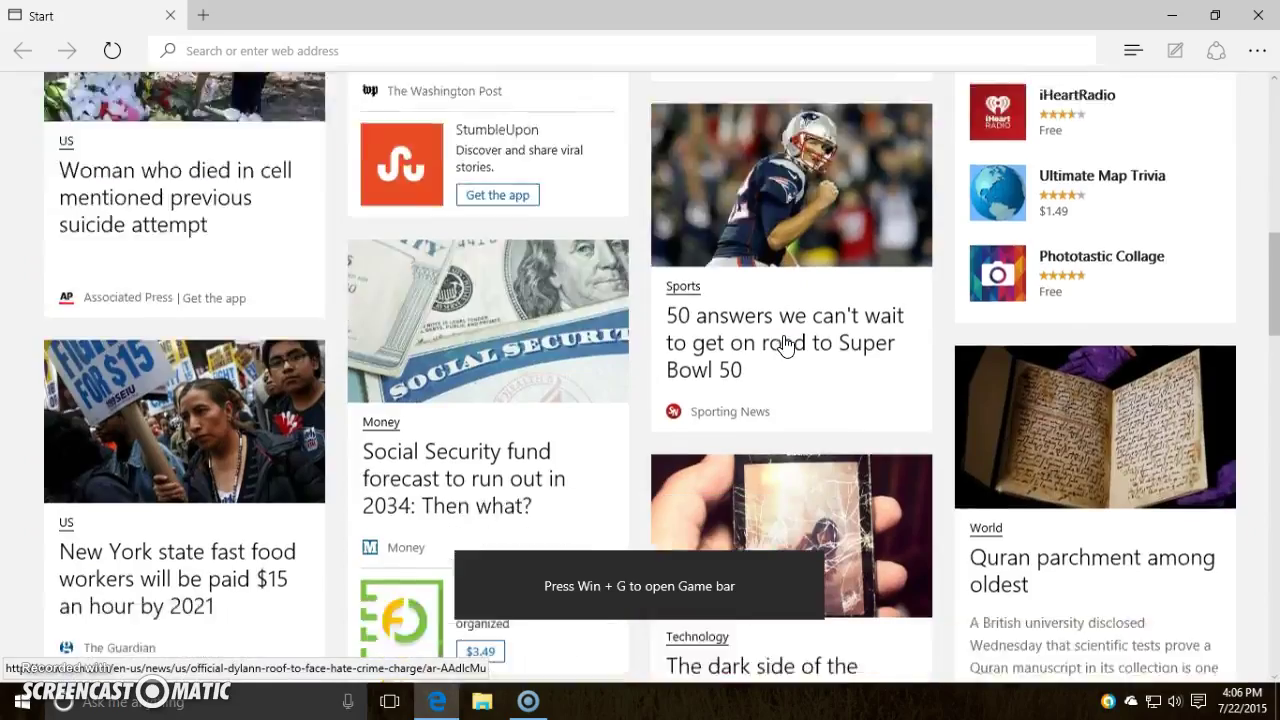
{"action": "scroll", "coordinate": [785, 345], "scroll_direction": "down", "scroll_amount": 7}
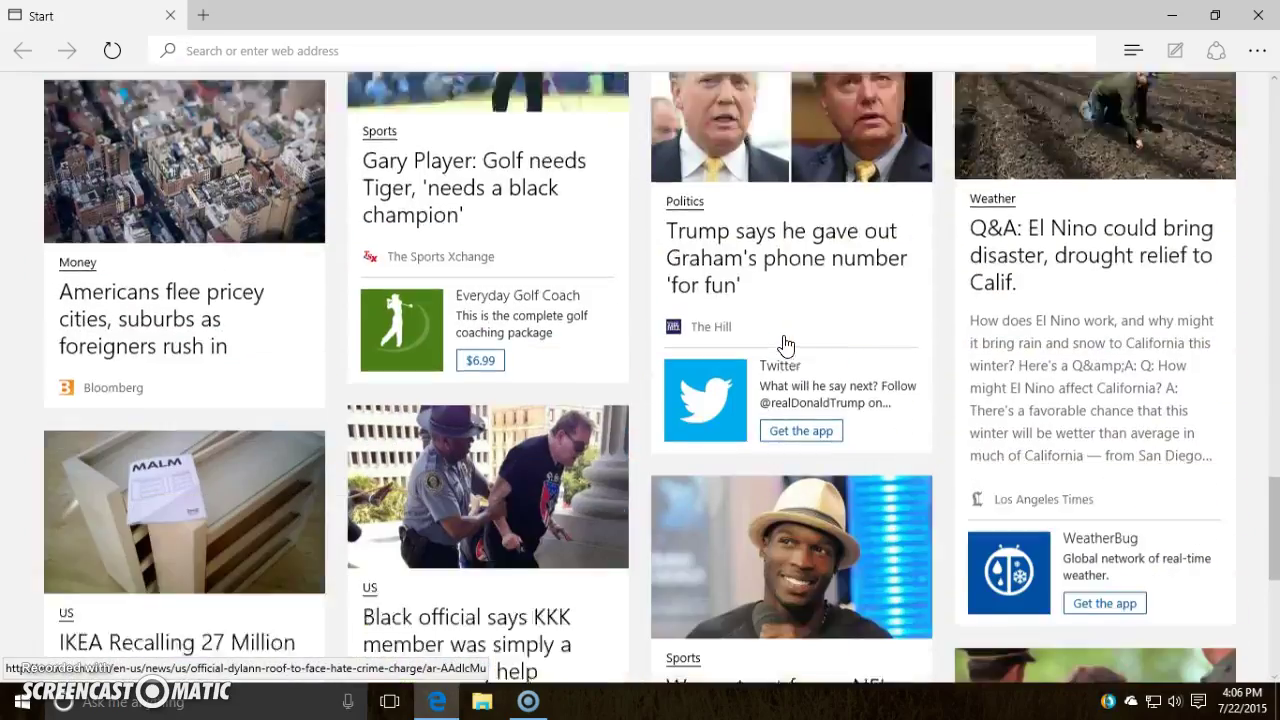
{"action": "scroll", "coordinate": [697, 366], "scroll_direction": "down", "scroll_amount": 8}
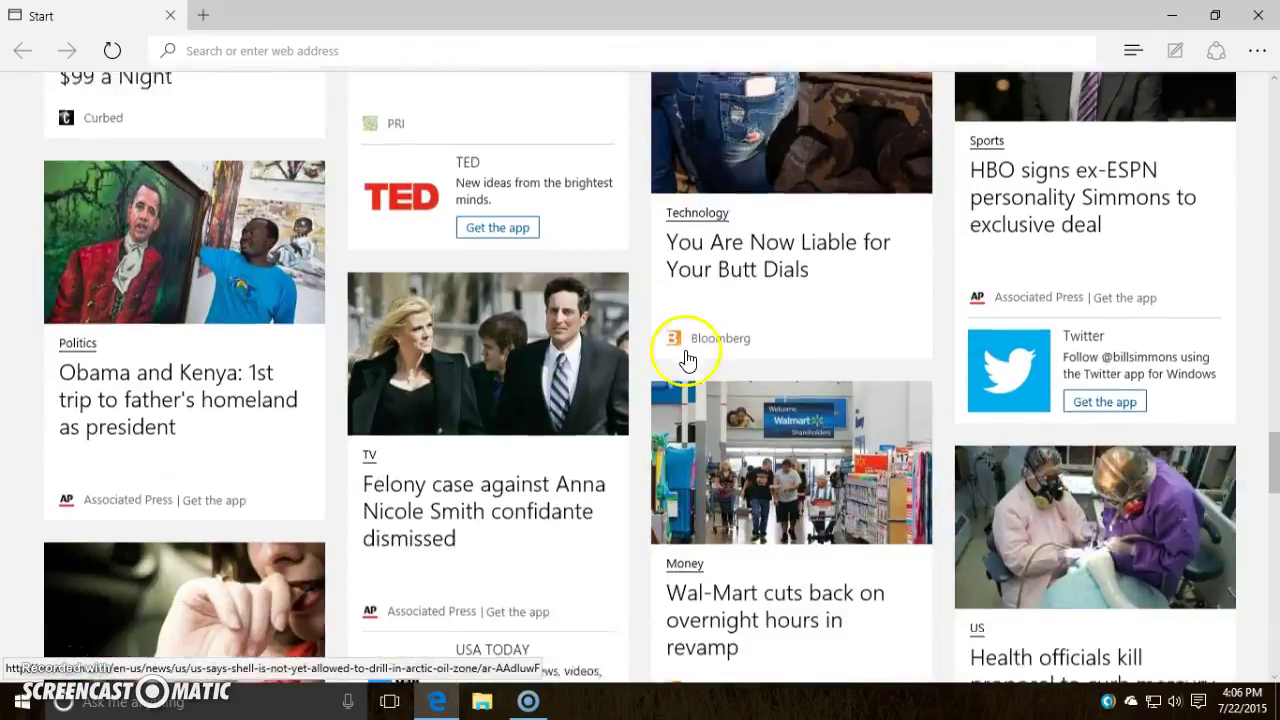
{"action": "scroll", "coordinate": [705, 360], "scroll_direction": "up", "scroll_amount": 9}
{"action": "scroll", "coordinate": [710, 350], "scroll_direction": "up", "scroll_amount": 15}
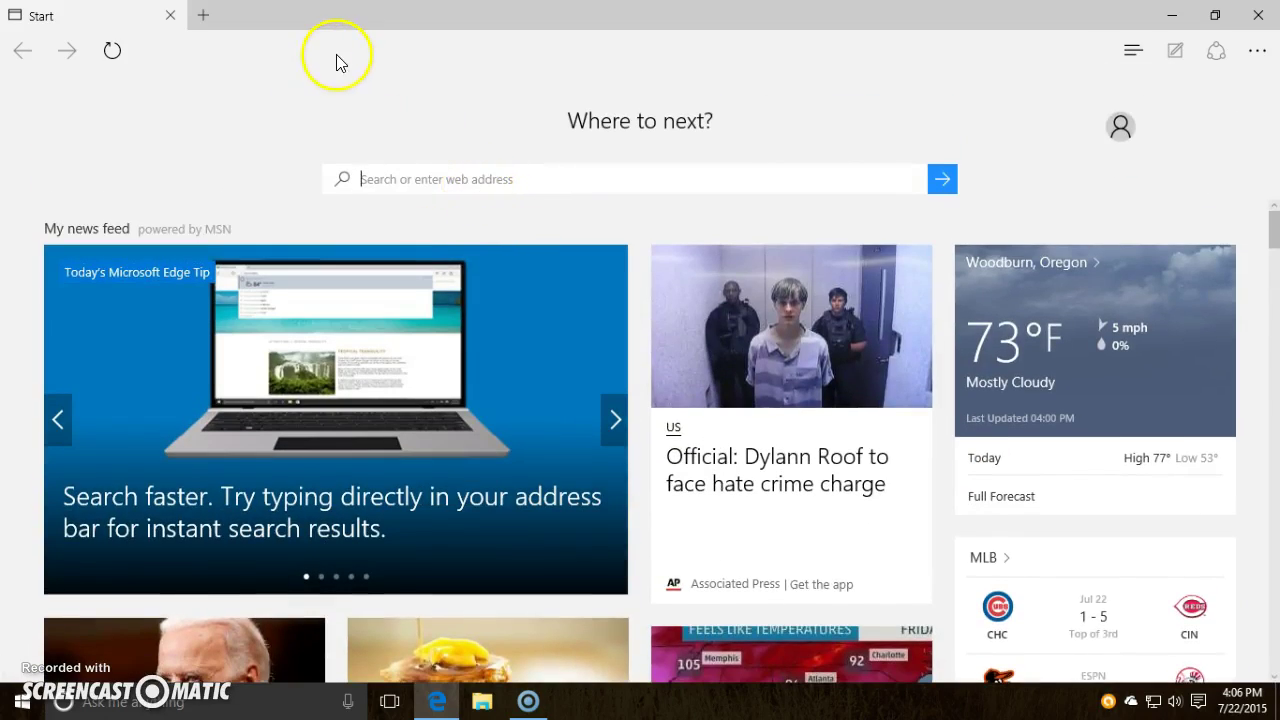
{"action": "scroll", "coordinate": [320, 56], "scroll_direction": "down", "scroll_amount": 2}
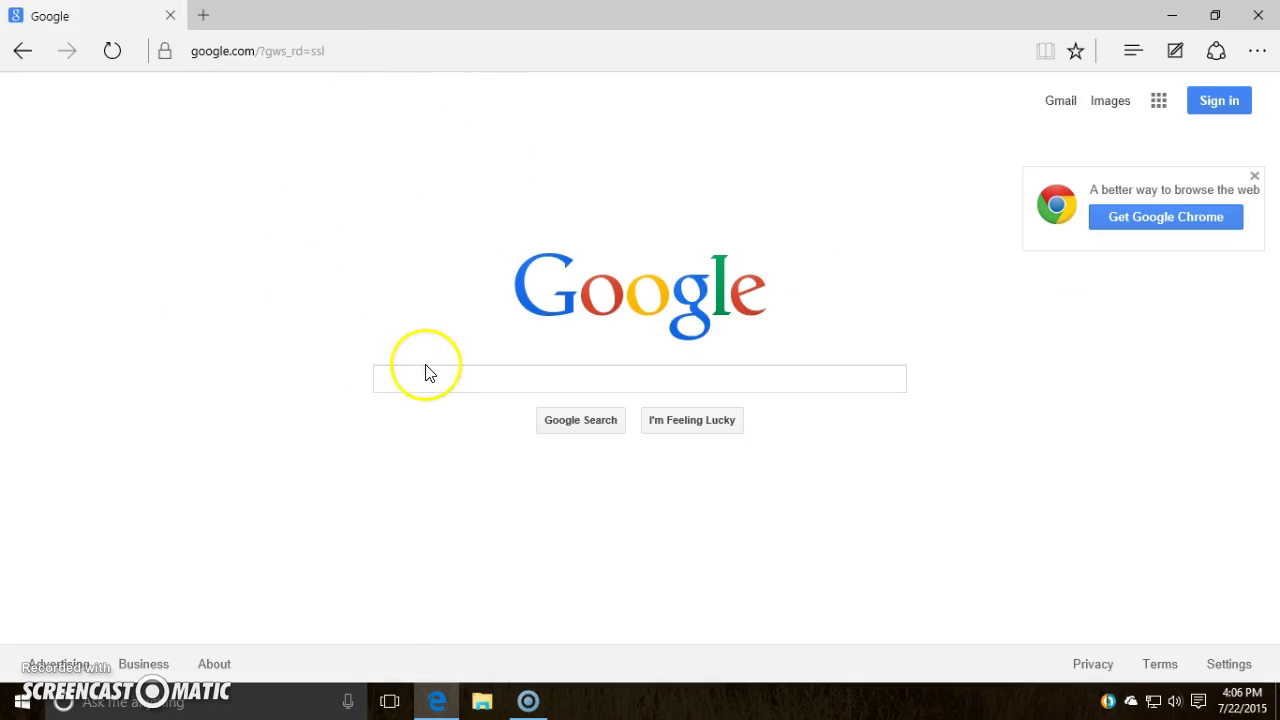
Step: Search Google for recipes and look through the results page
{"action": "left_click", "coordinate": [426, 373]}
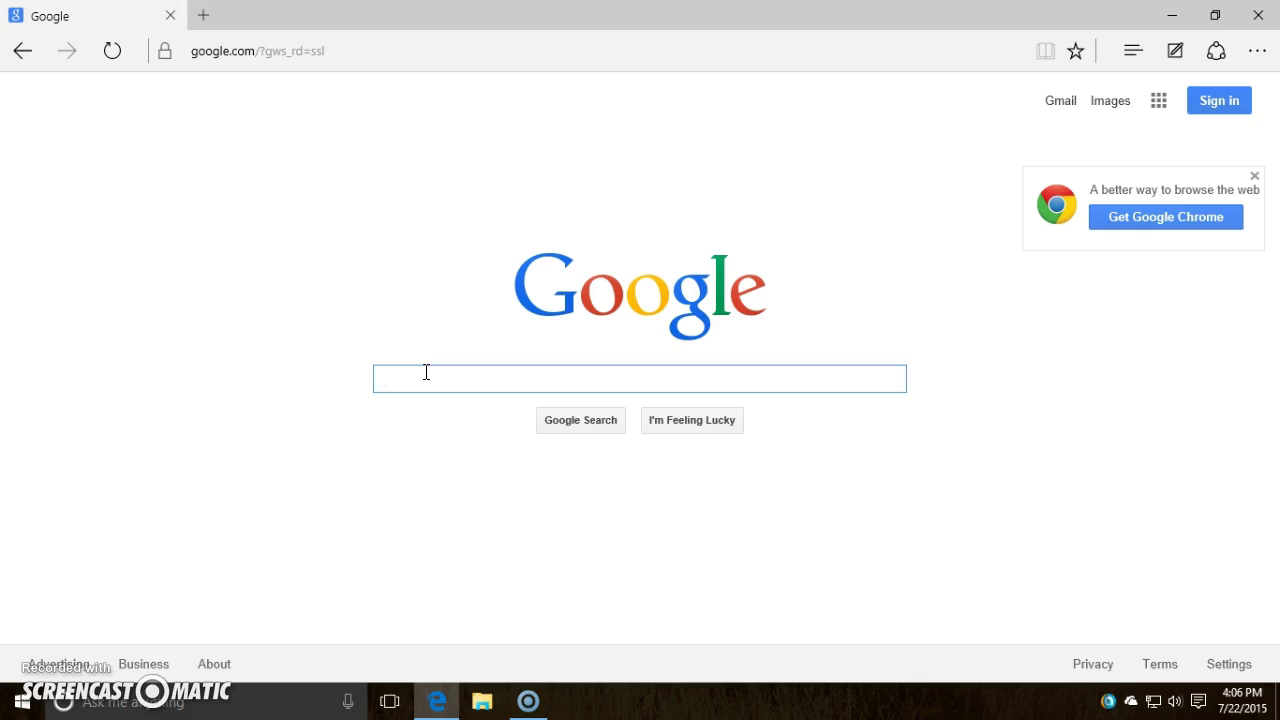
{"action": "type", "text": "recipes"}
{"action": "key", "text": "Return"}
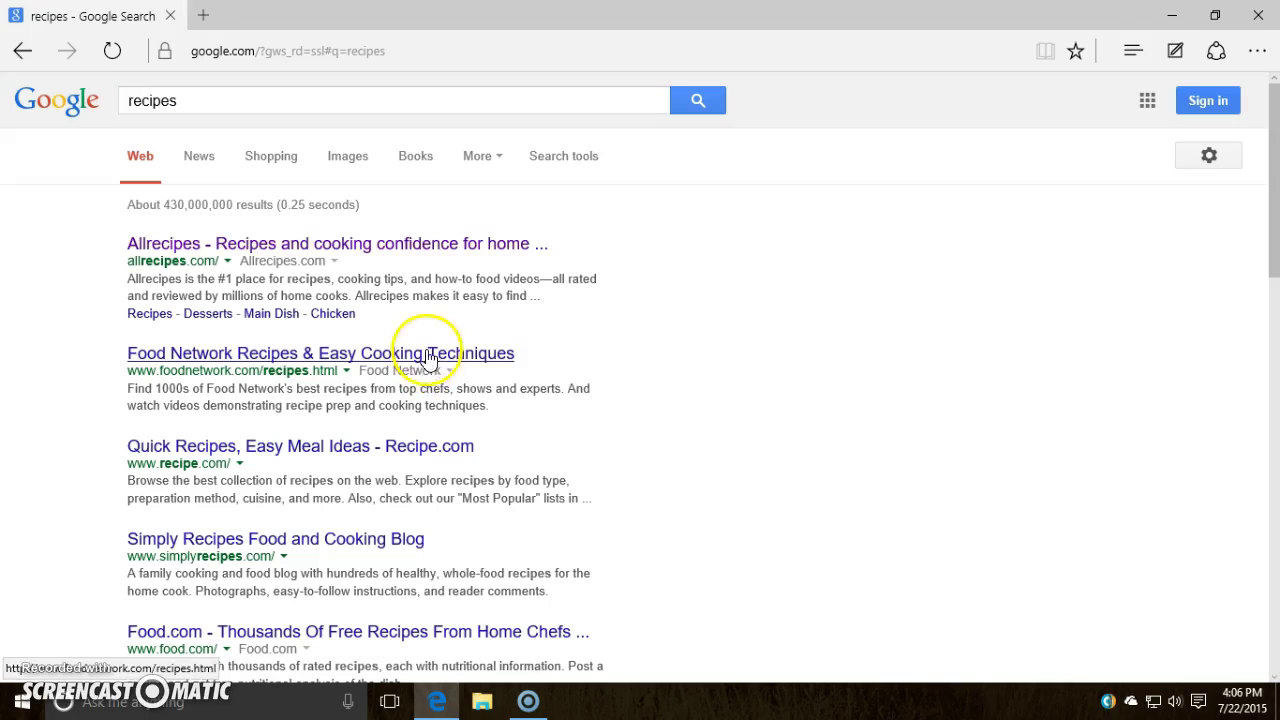
{"action": "scroll", "coordinate": [500, 320], "scroll_direction": "down", "scroll_amount": 7}
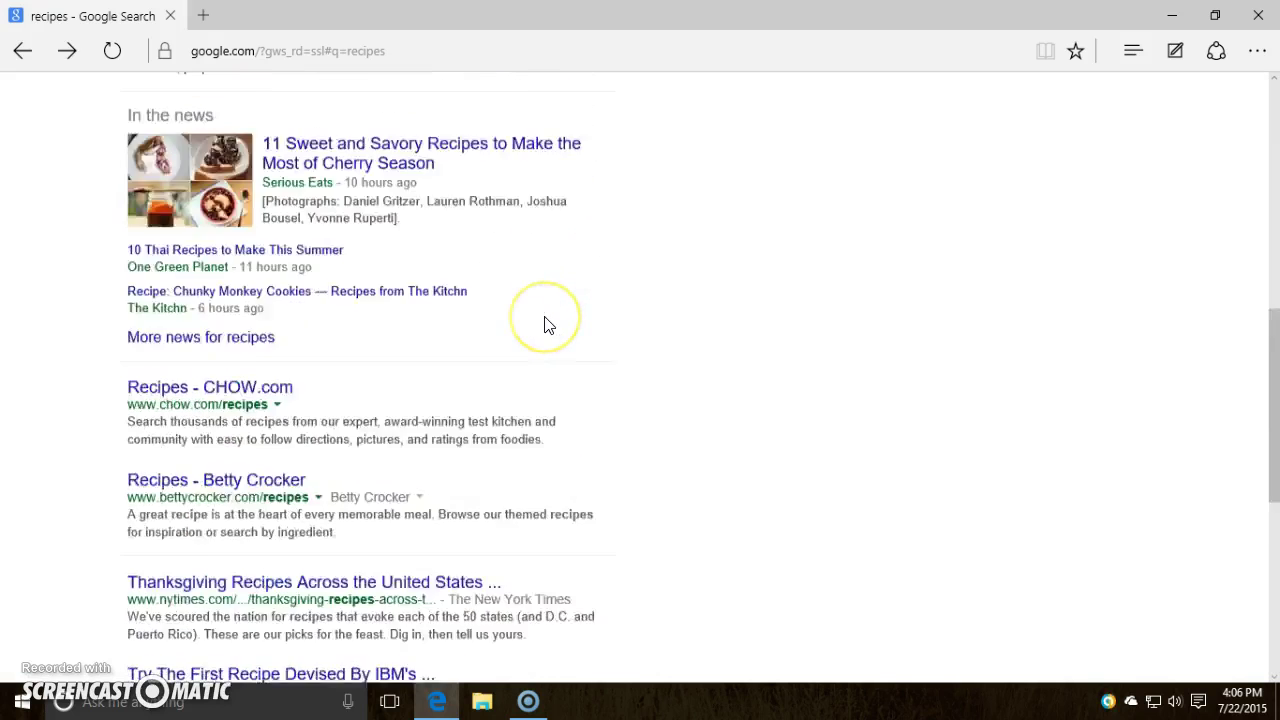
{"action": "scroll", "coordinate": [545, 325], "scroll_direction": "up", "scroll_amount": 7}
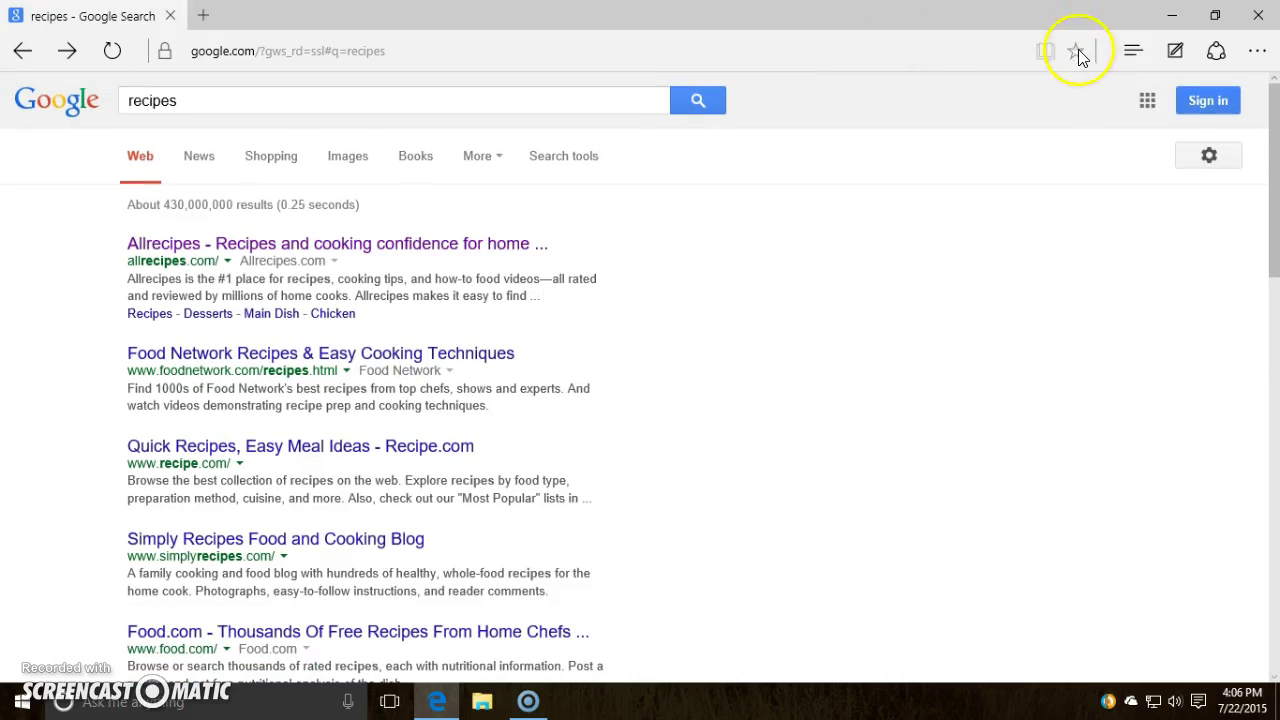
Step: Remove InstallScreencastOMatic-v2-1.8.exe from the past downloads list and check the browser hub's history before closing the hub
{"action": "left_click", "coordinate": [1133, 55]}
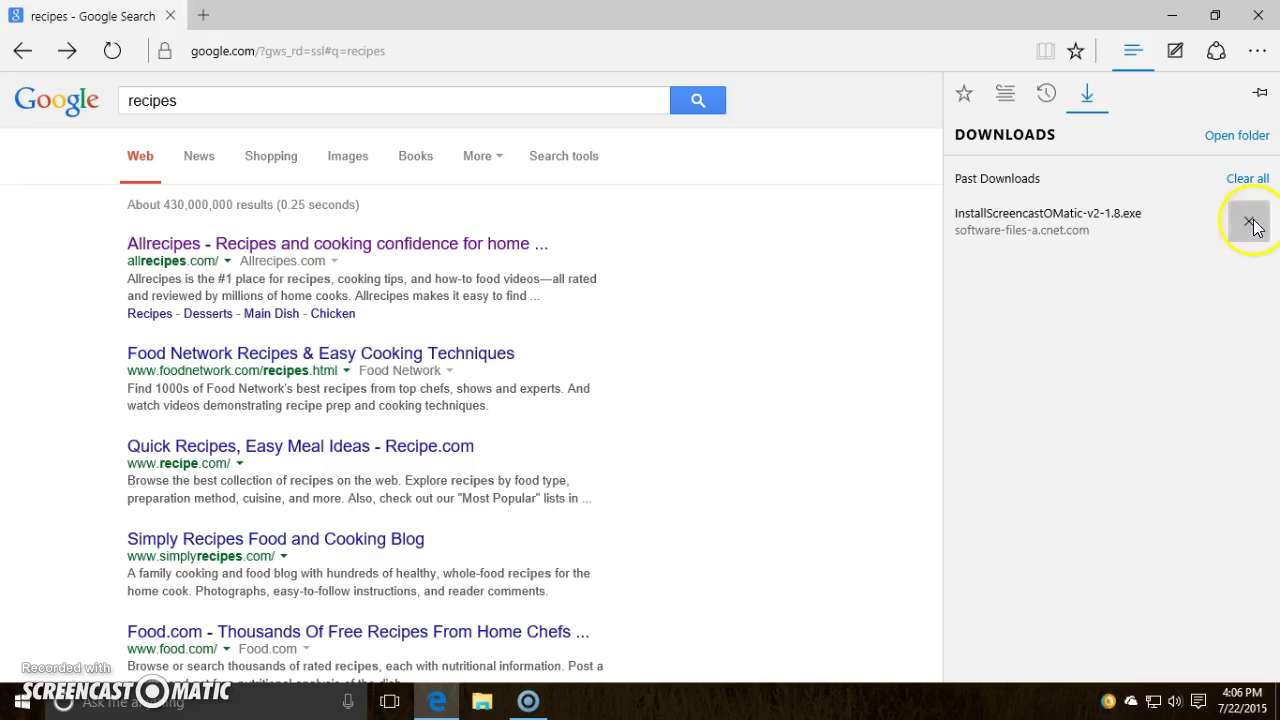
{"action": "left_click", "coordinate": [1247, 216]}
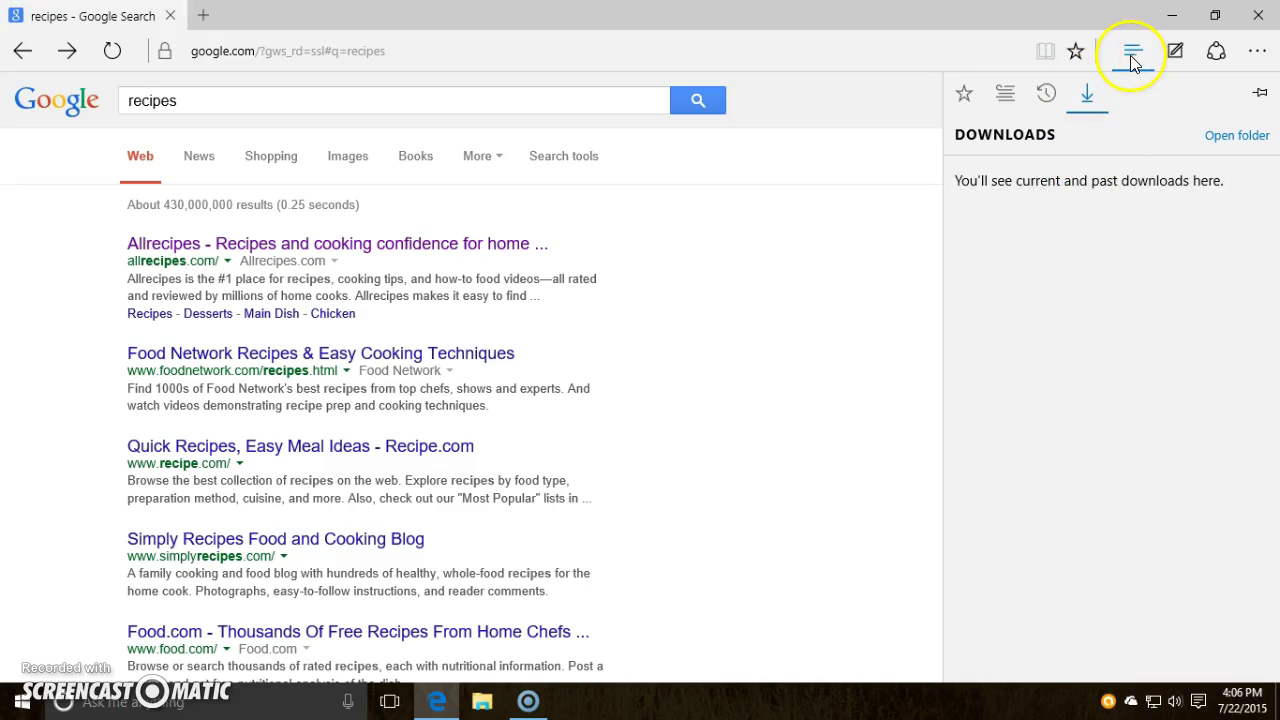
{"action": "left_click", "coordinate": [1046, 94]}
{"action": "left_click", "coordinate": [1072, 103]}
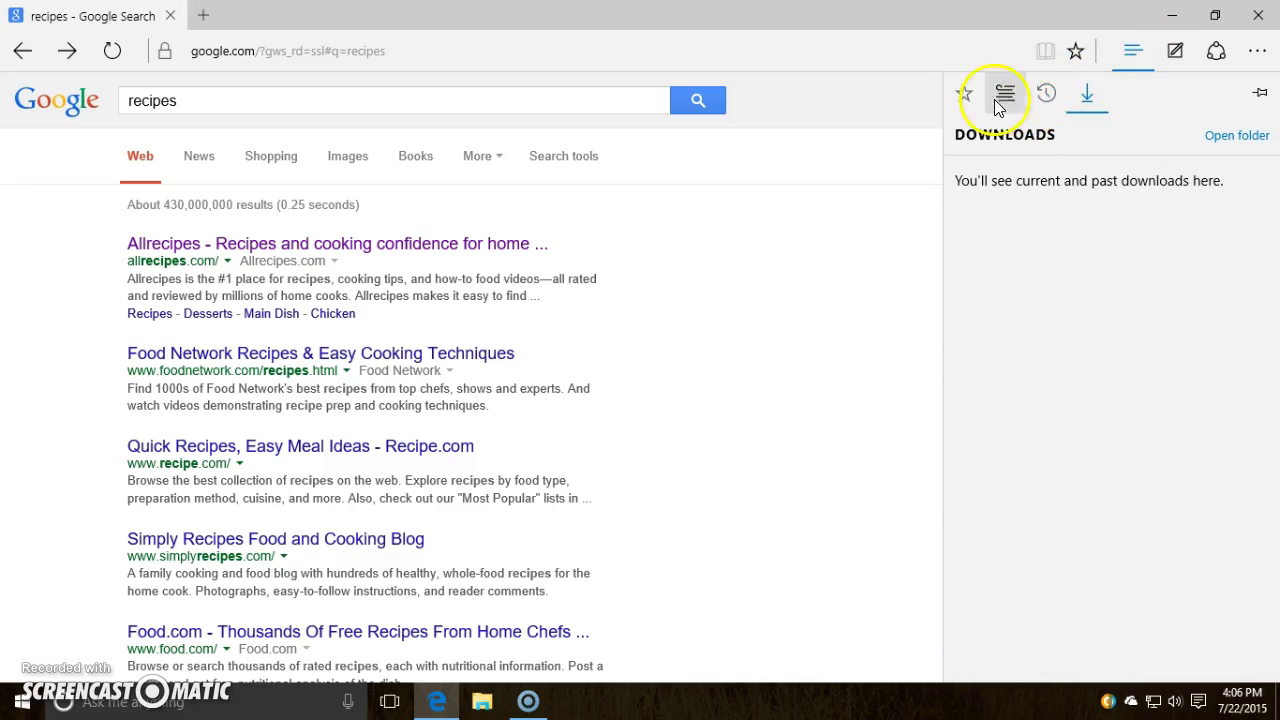
{"action": "left_click", "coordinate": [1134, 50]}
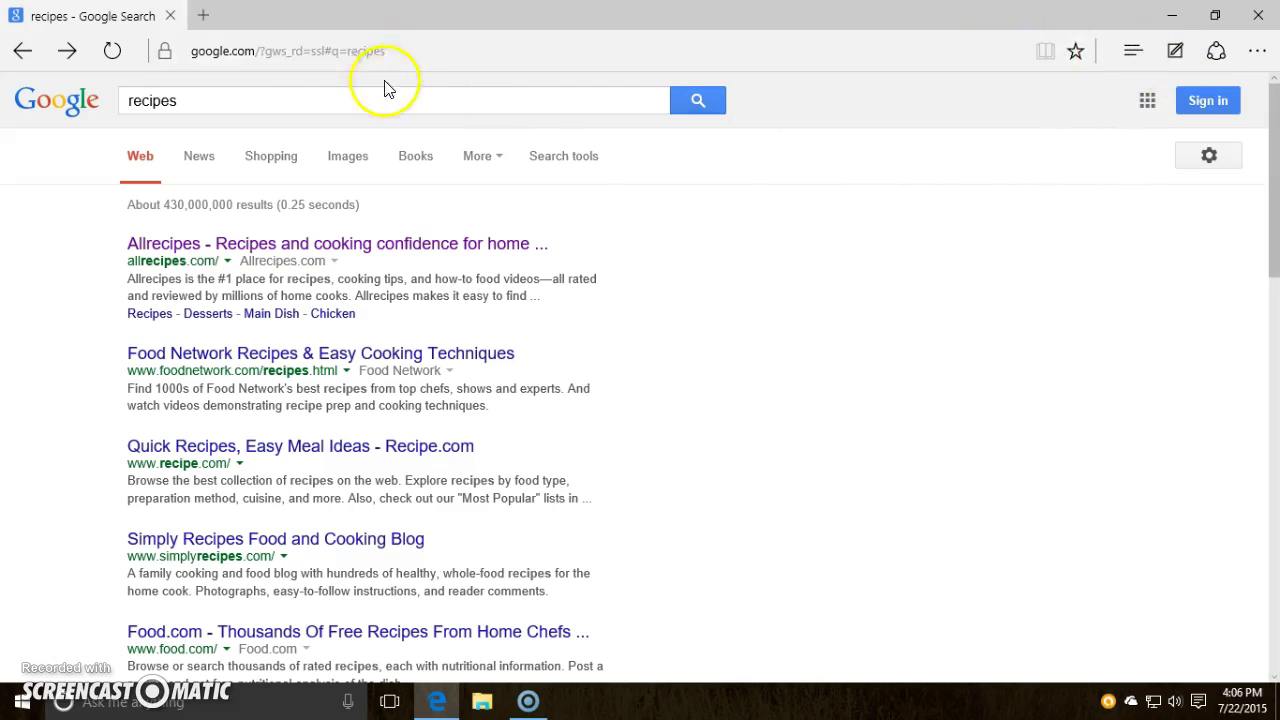
Step: Go to the website allabout-computers.com
{"action": "left_click", "coordinate": [414, 51]}
{"action": "type", "text": "allabout"}
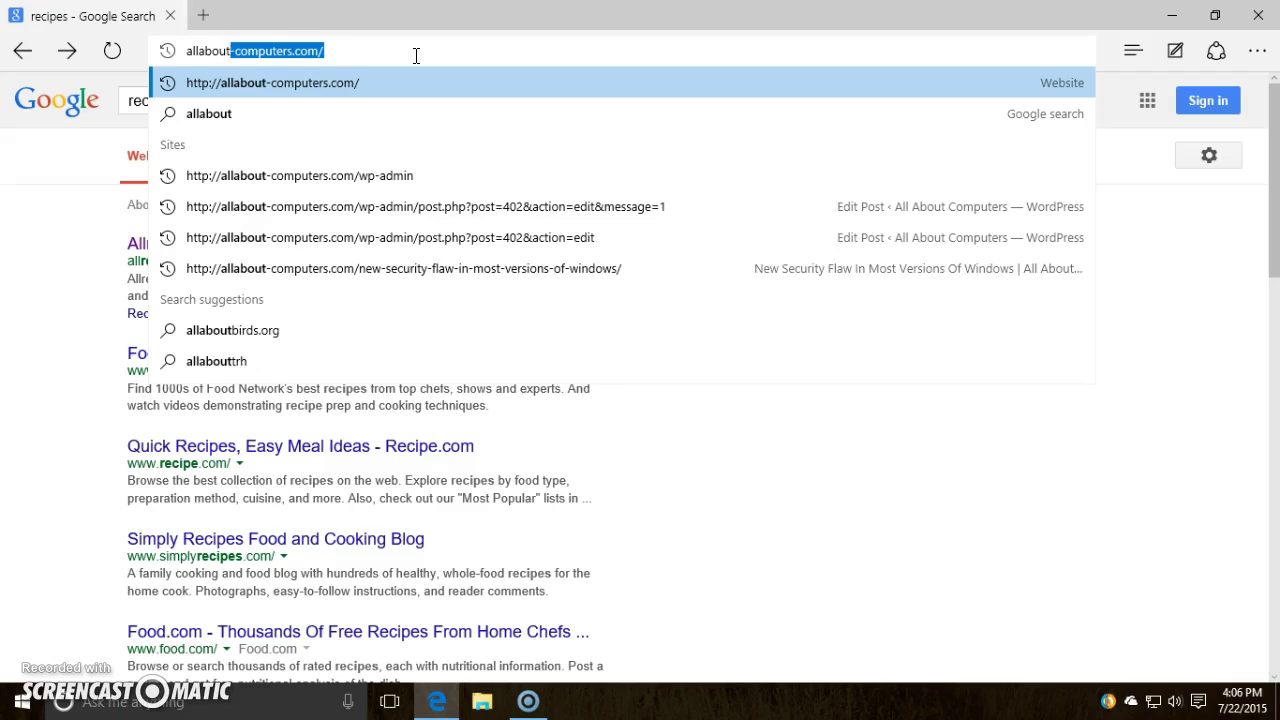
{"action": "type", "text": "-computers.com"}
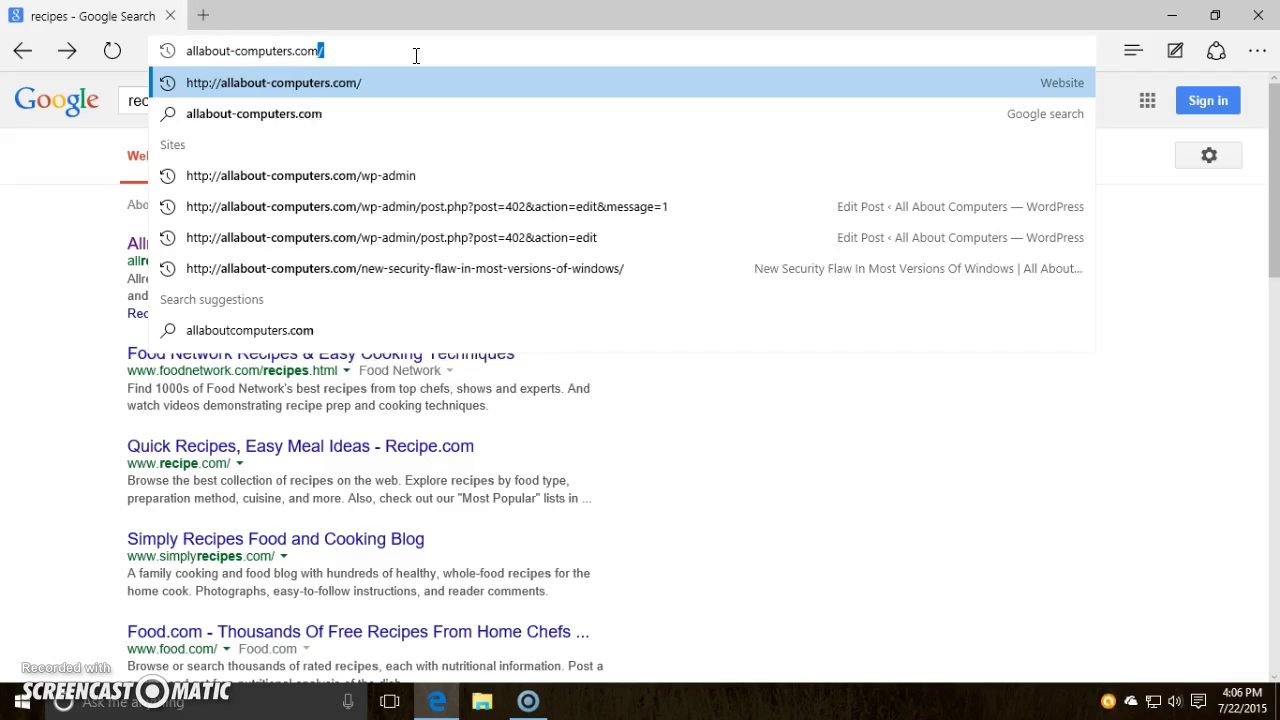
{"action": "key", "text": "Return"}
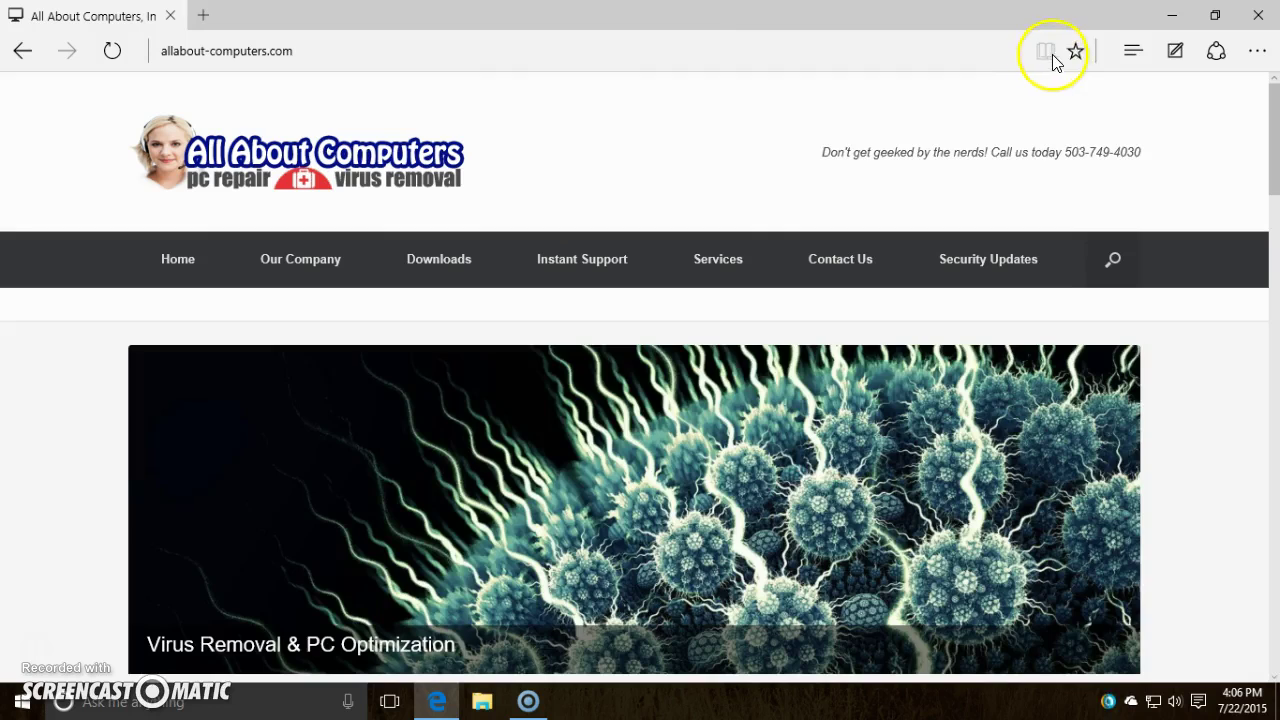
{"action": "left_click", "coordinate": [770, 50]}
{"action": "left_click", "coordinate": [830, 50]}
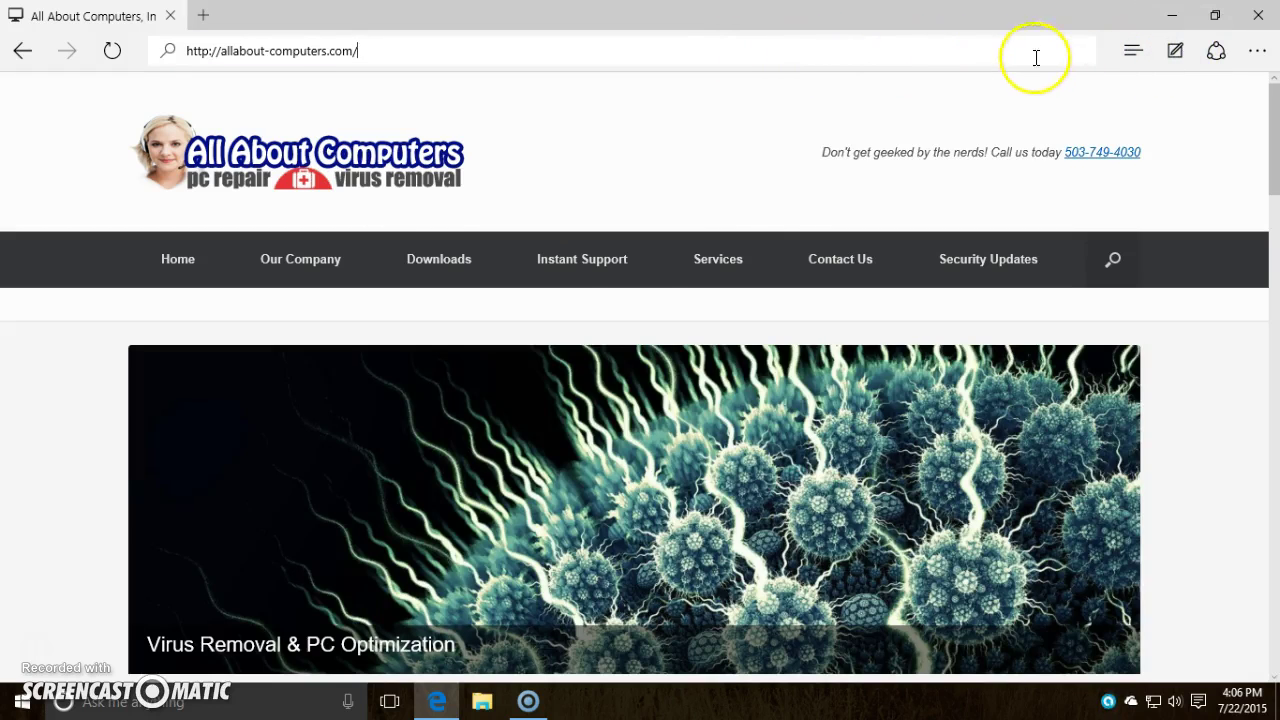
Step: Find the latest security updates on the home page and open the article New Security Flaw In Most Versions Of Windows
{"action": "scroll", "coordinate": [424, 305], "scroll_direction": "down", "scroll_amount": 15}
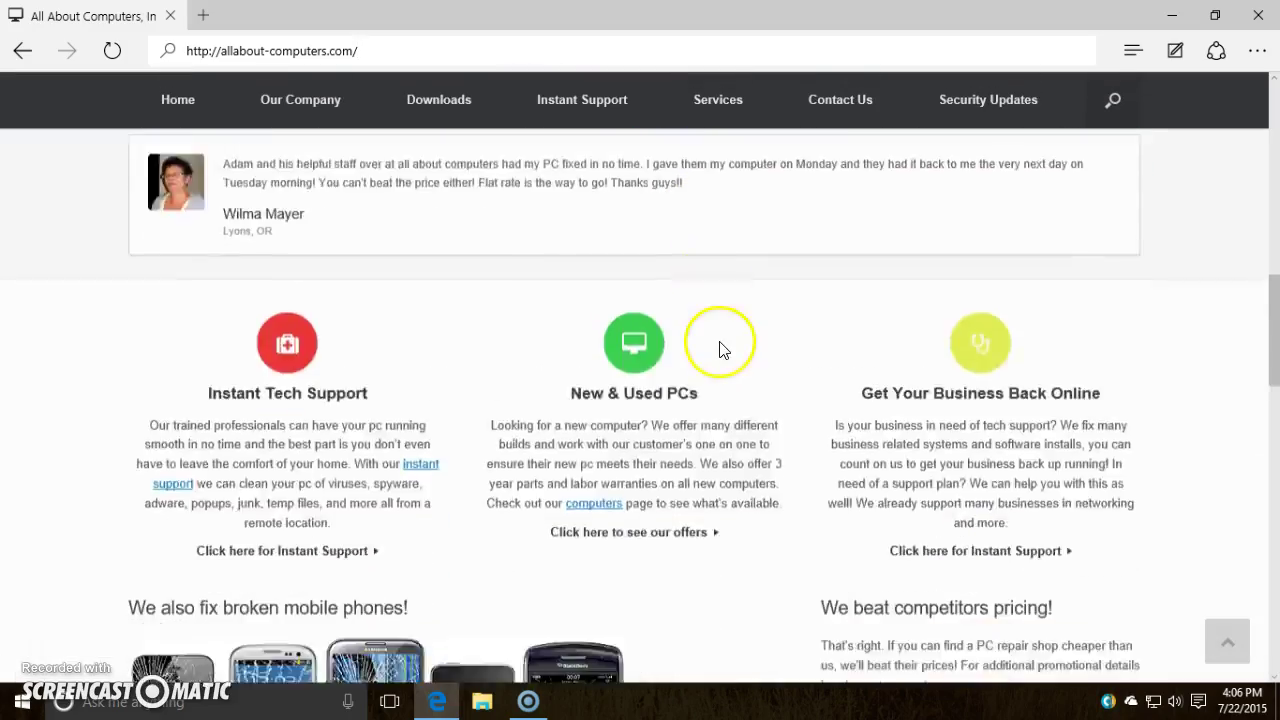
{"action": "scroll", "coordinate": [740, 368], "scroll_direction": "down", "scroll_amount": 6}
{"action": "scroll", "coordinate": [751, 371], "scroll_direction": "up", "scroll_amount": 2}
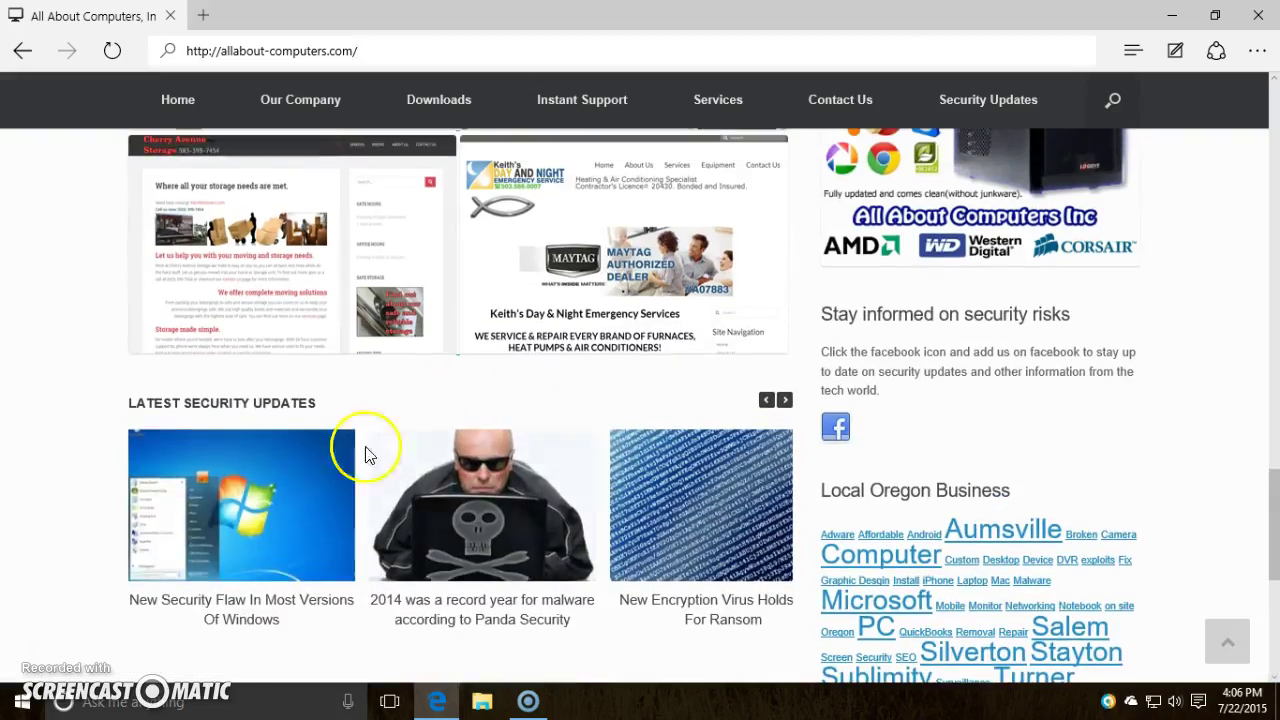
{"action": "left_click", "coordinate": [282, 502]}
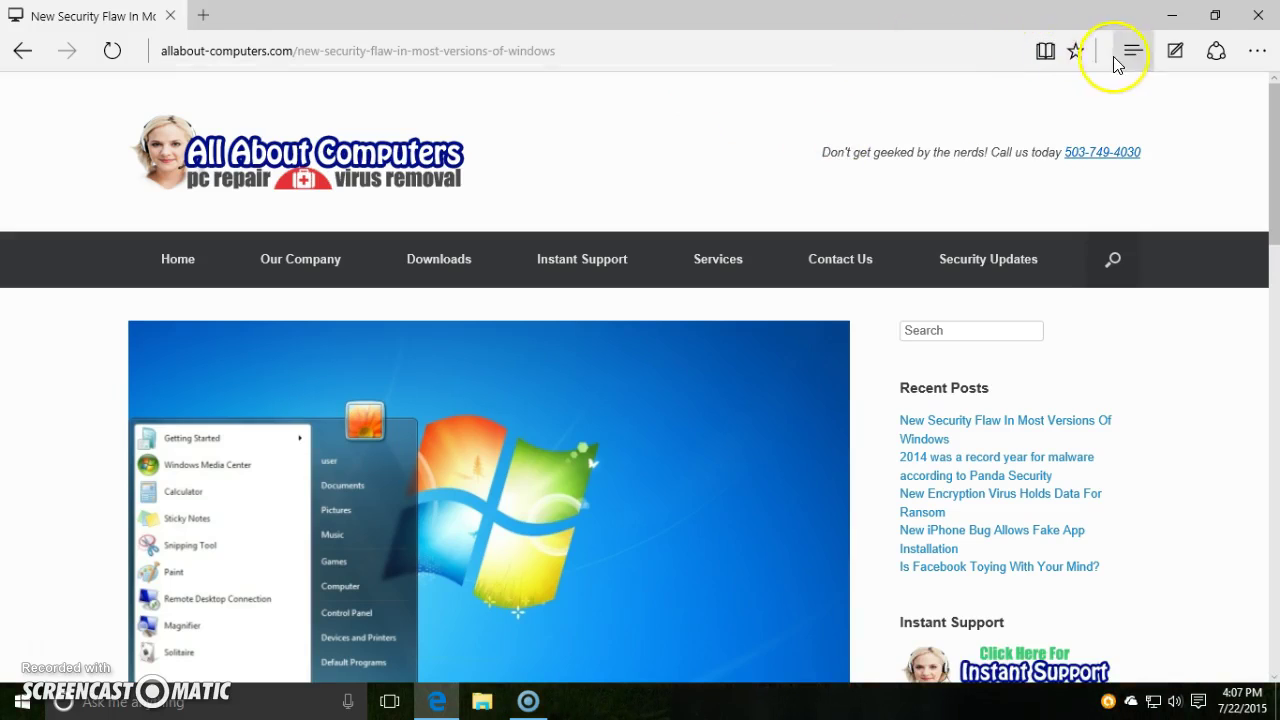
Step: Show the article in Reading view, look through it to the end, and leave Reading view
{"action": "left_click", "coordinate": [1046, 52]}
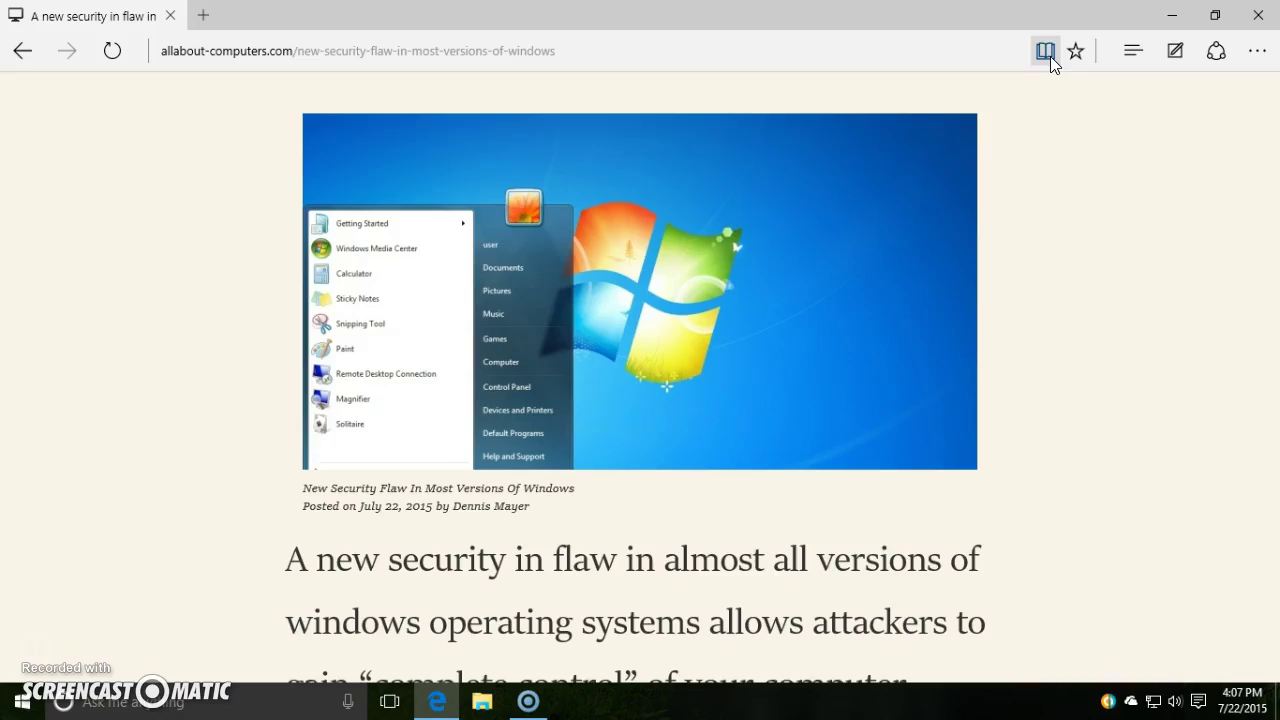
{"action": "scroll", "coordinate": [930, 198], "scroll_direction": "down", "scroll_amount": 10}
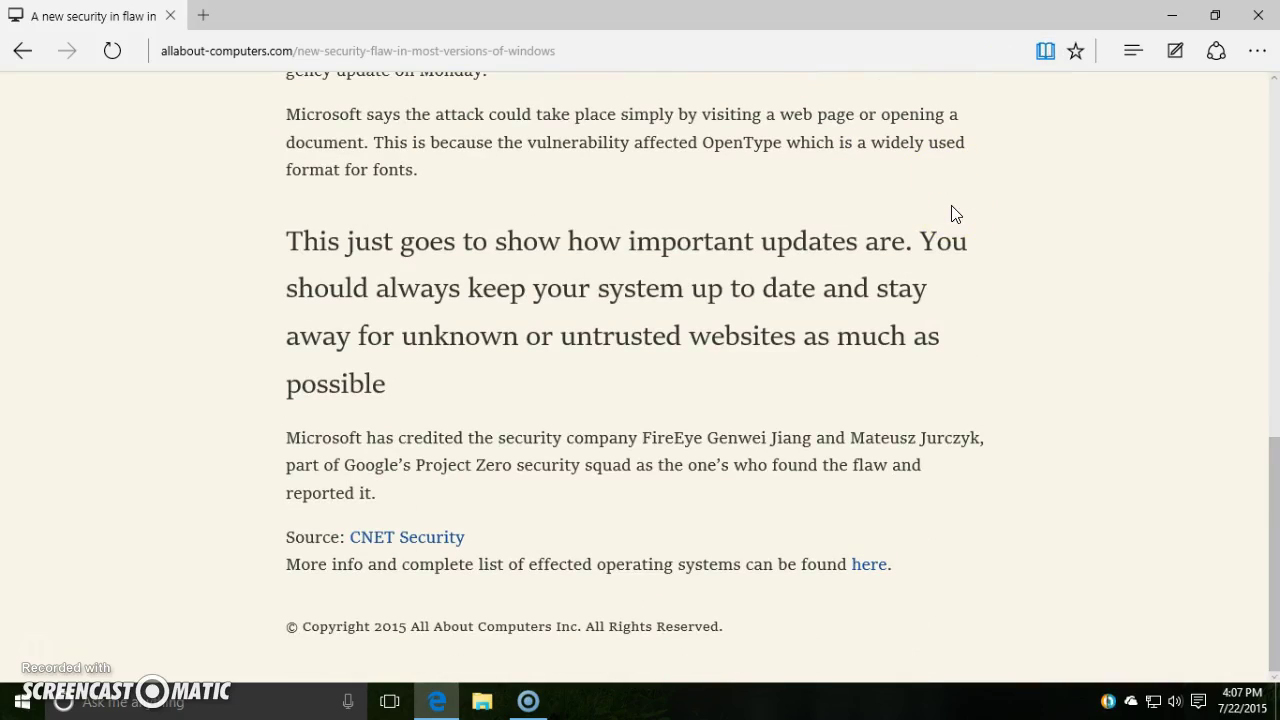
{"action": "scroll", "coordinate": [945, 195], "scroll_direction": "up", "scroll_amount": 10}
{"action": "left_click", "coordinate": [1044, 52]}
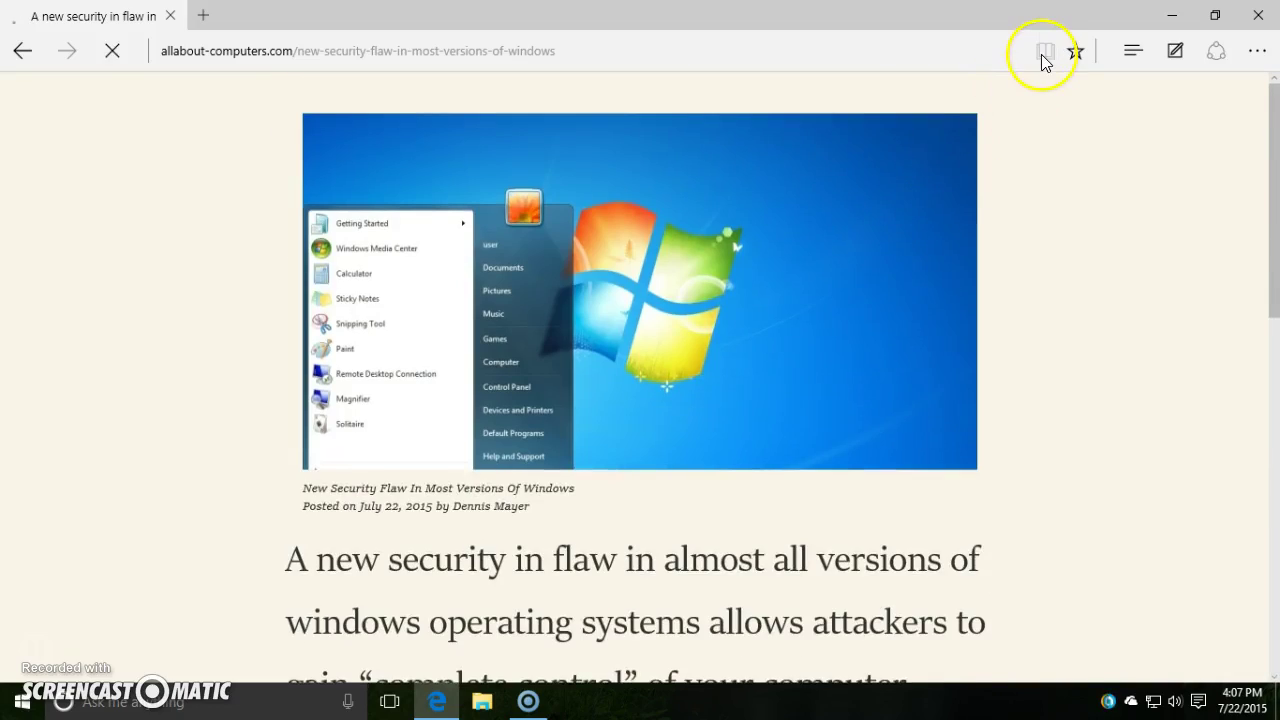
Step: Restore the browser from full screen to a smaller window on the desktop and close it
{"action": "left_click_drag", "start_coordinate": [687, 28], "coordinate": [470, 63]}
{"action": "double_click", "coordinate": [466, 58]}
{"action": "left_click_drag", "start_coordinate": [680, 23], "coordinate": [817, 52]}
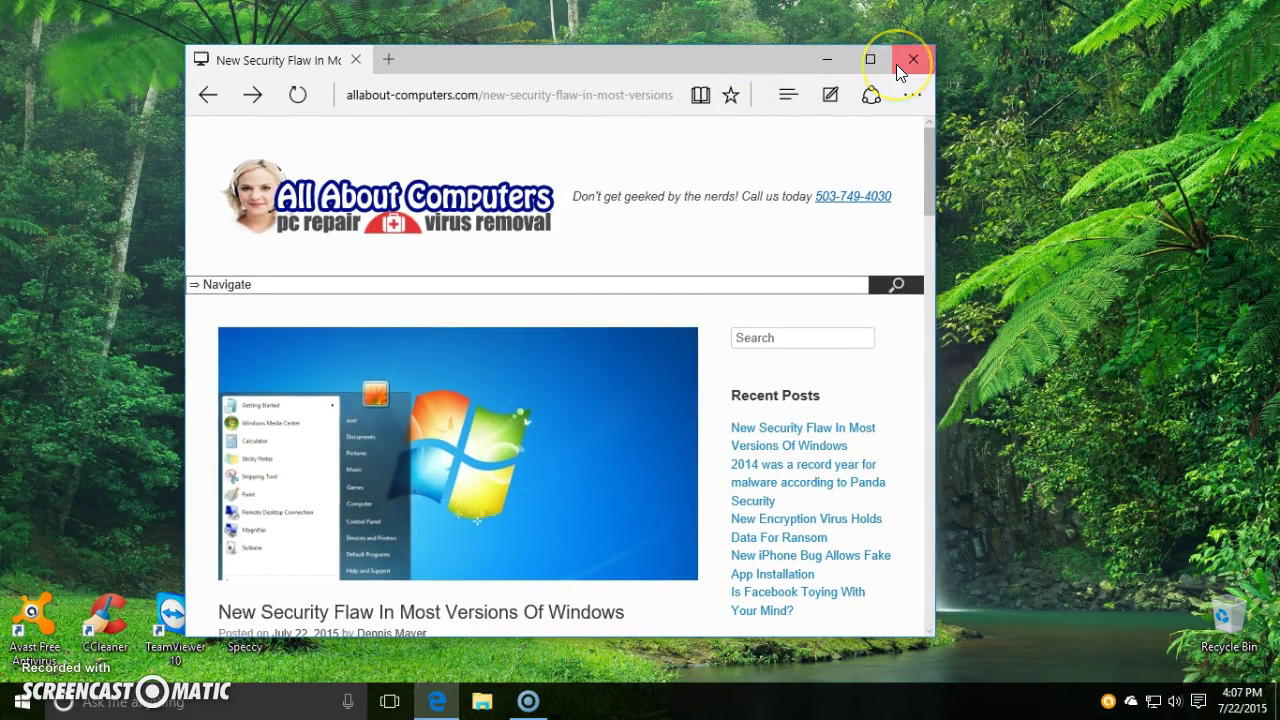
{"action": "left_click", "coordinate": [896, 64]}
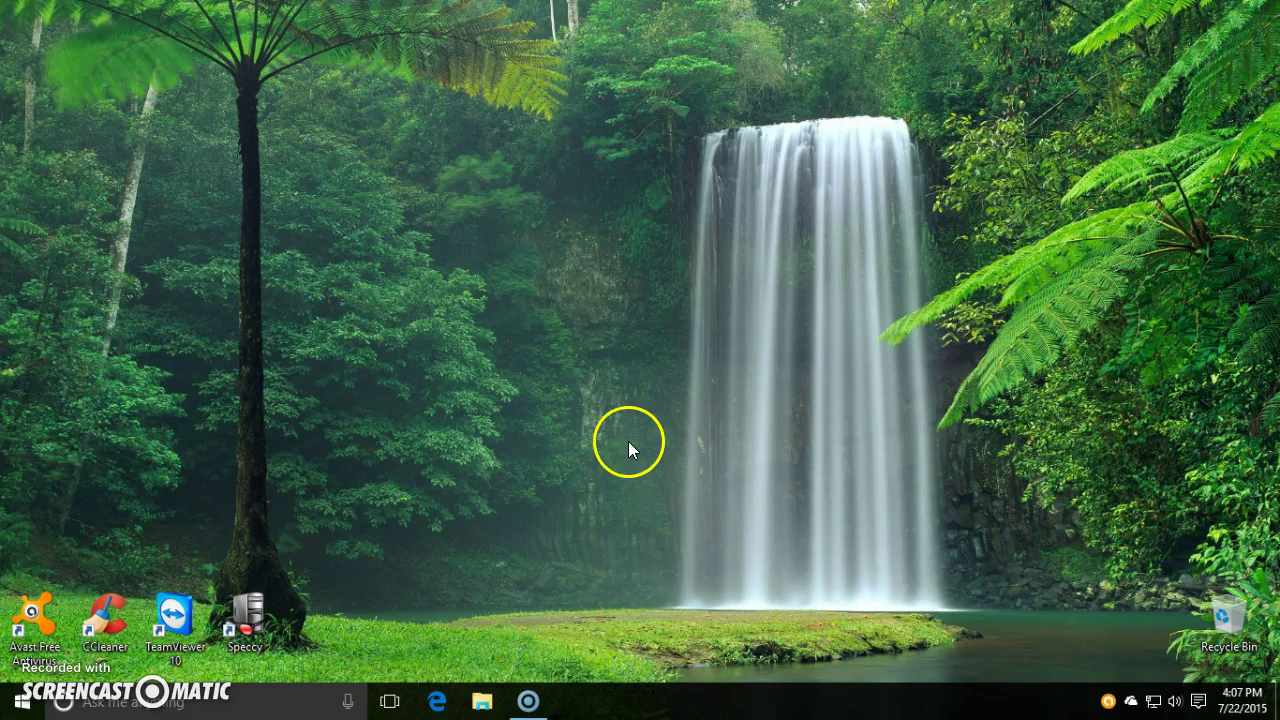
Step: Reopen Microsoft Edge and maximize its window
{"action": "left_click", "coordinate": [286, 689]}
{"action": "left_click", "coordinate": [543, 571]}
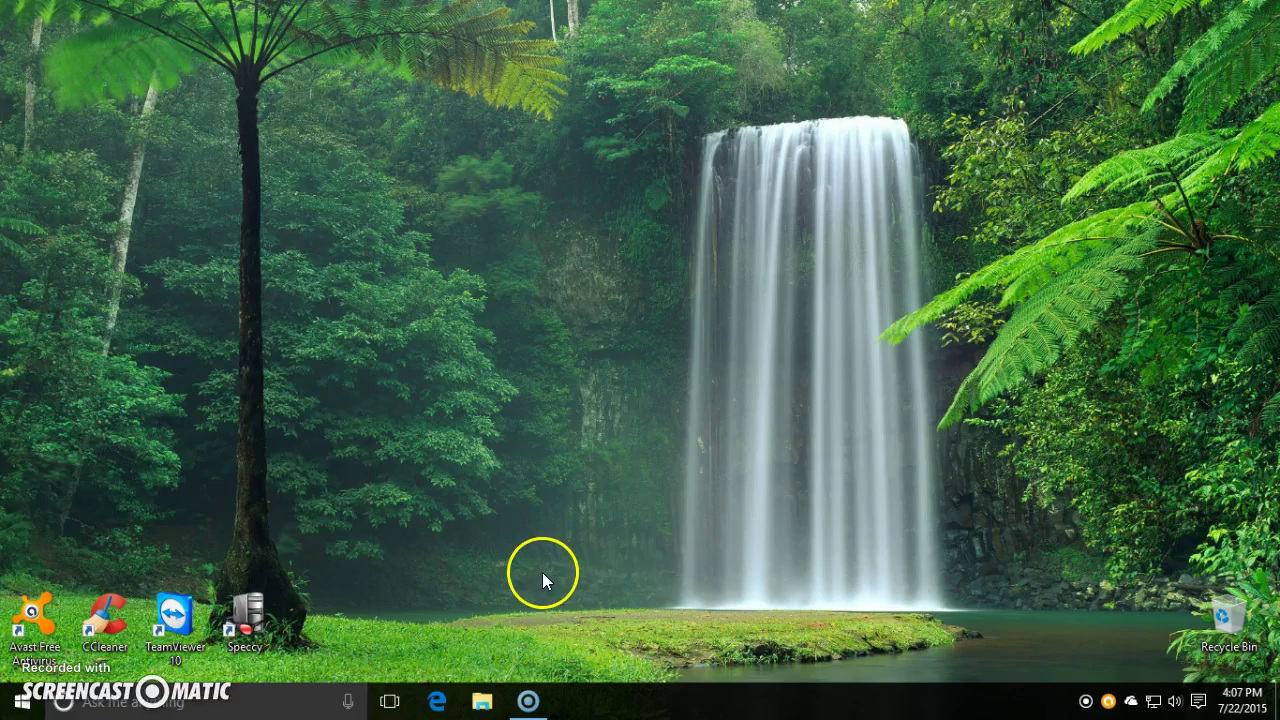
{"action": "left_click", "coordinate": [450, 690]}
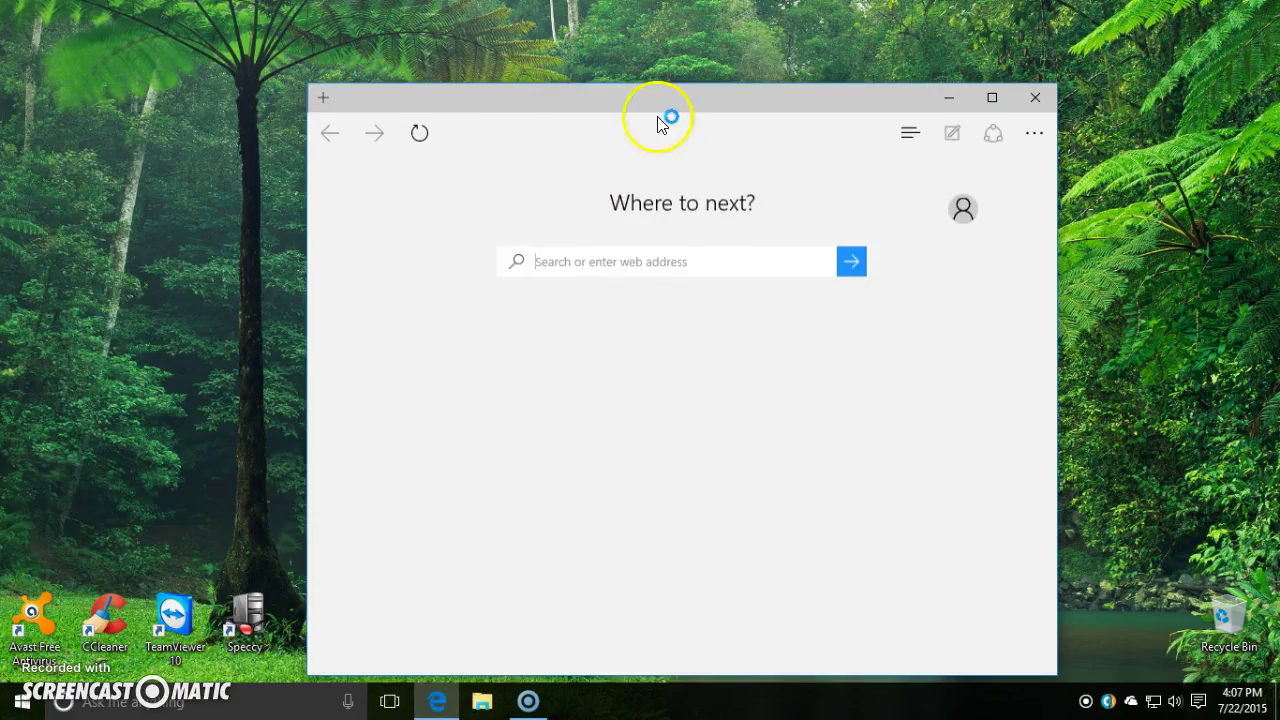
{"action": "left_click_drag", "start_coordinate": [663, 117], "coordinate": [575, 85]}
{"action": "double_click", "coordinate": [575, 85]}
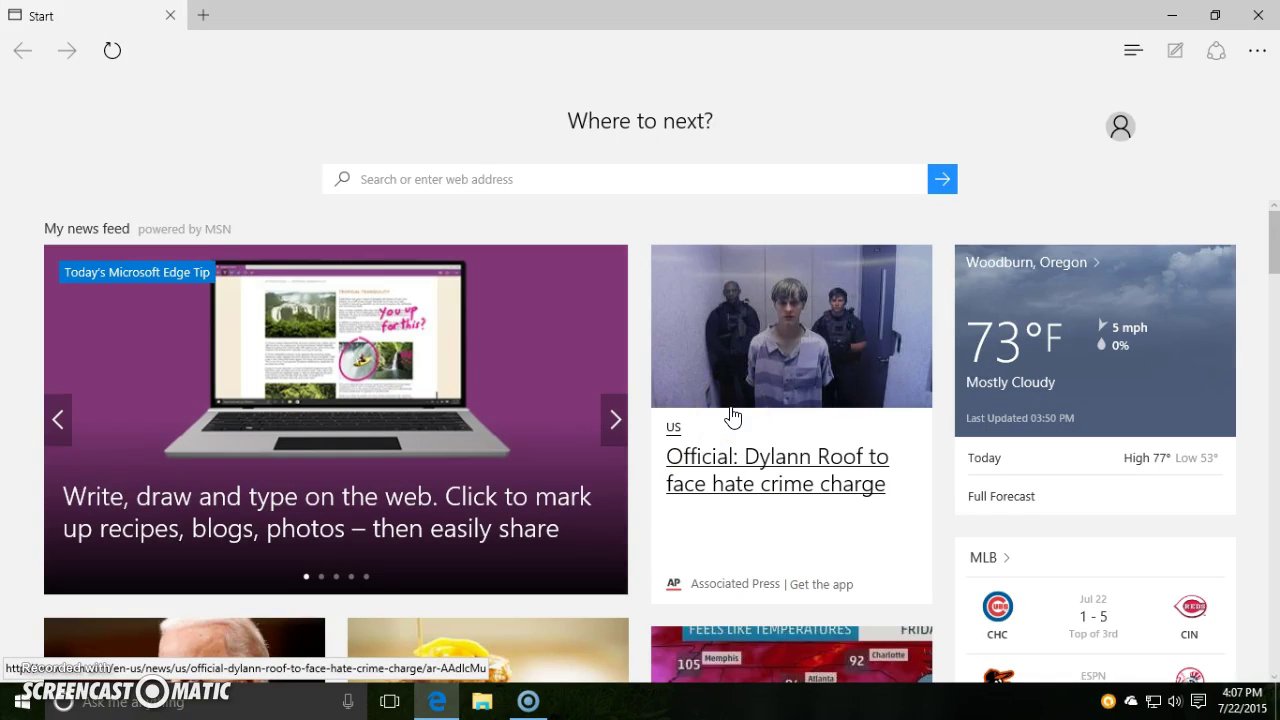
Step: Bring up the Game bar over the browser and launch the Xbox app from it
{"action": "key", "text": "super+g"}
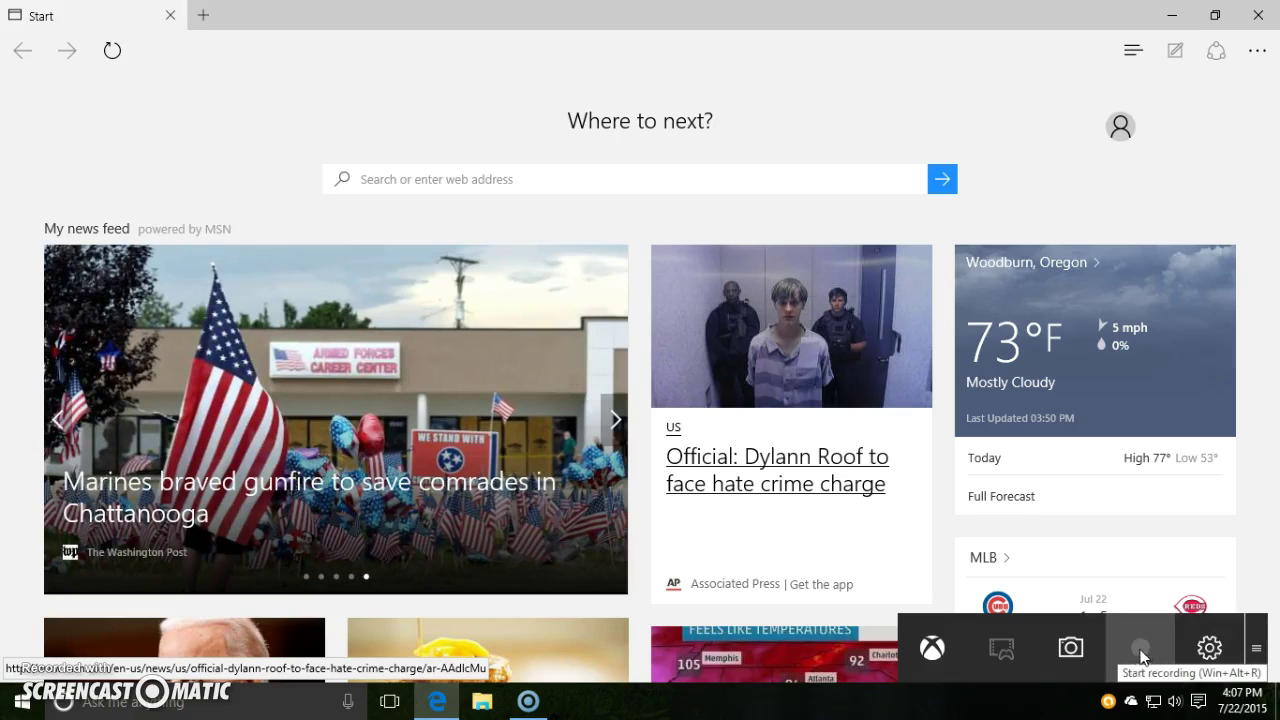
{"action": "left_click", "coordinate": [932, 650]}
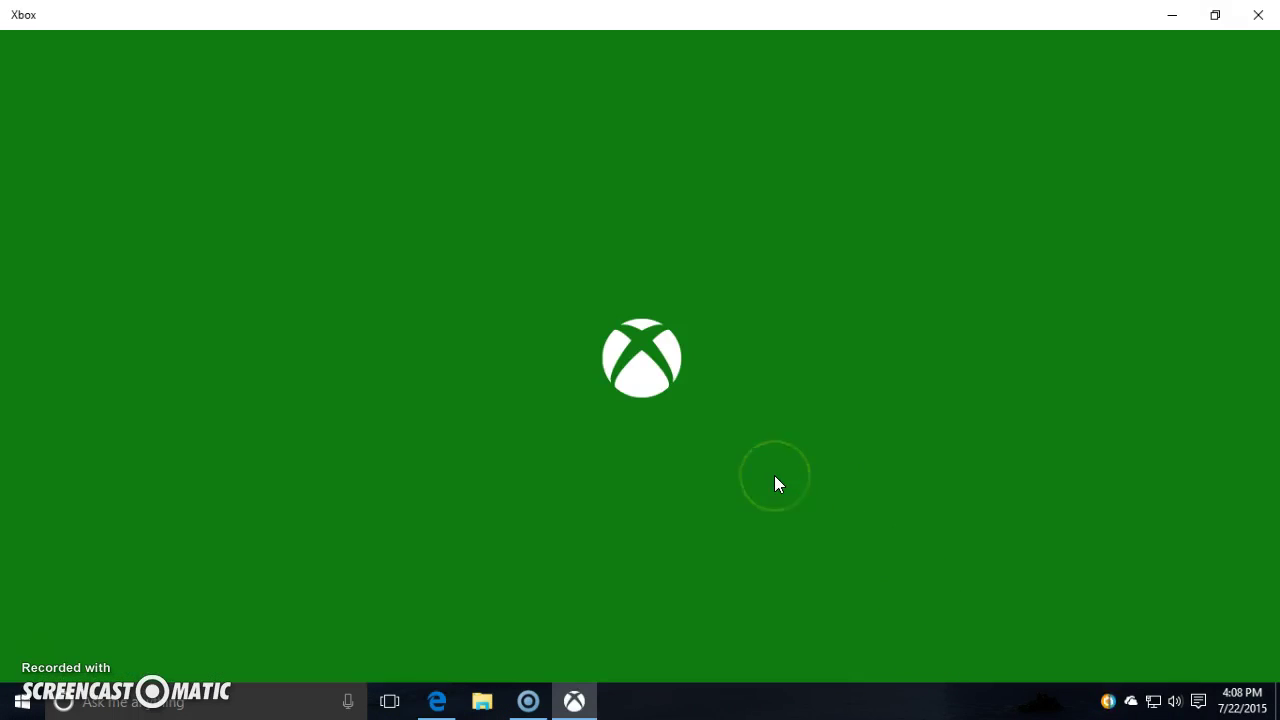
{"action": "left_click", "coordinate": [22, 700]}
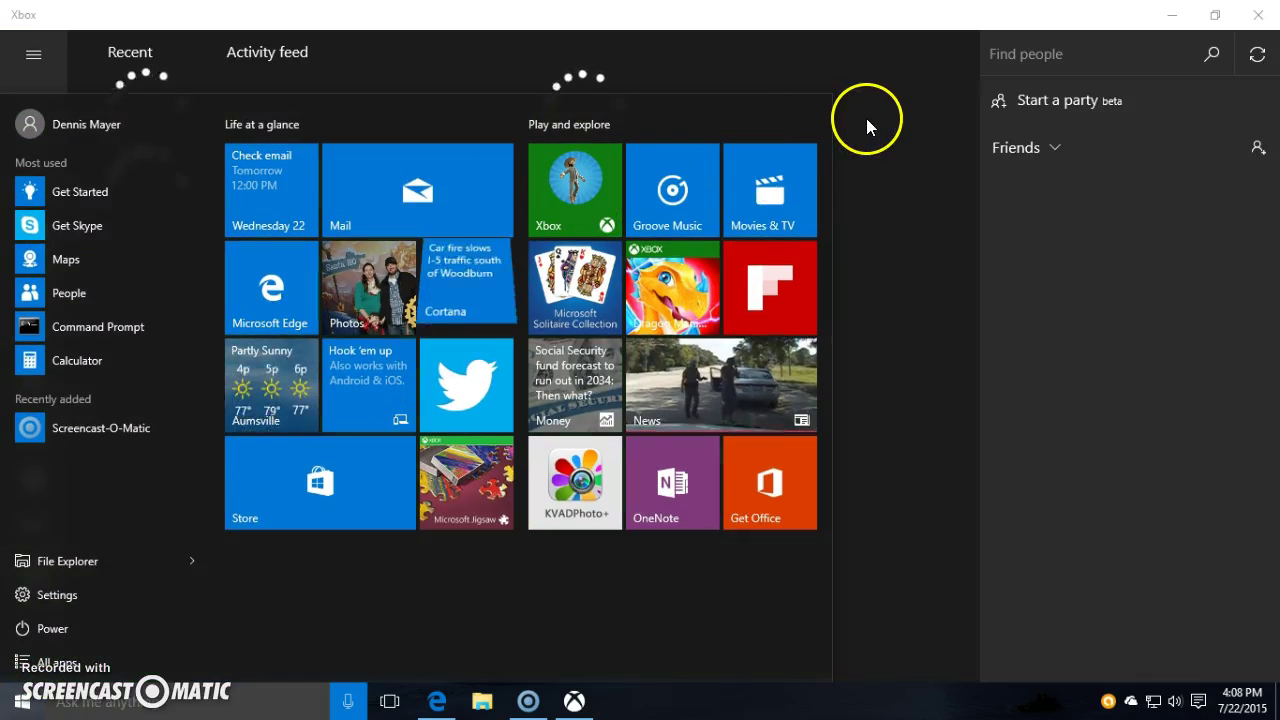
{"action": "left_click", "coordinate": [866, 119]}
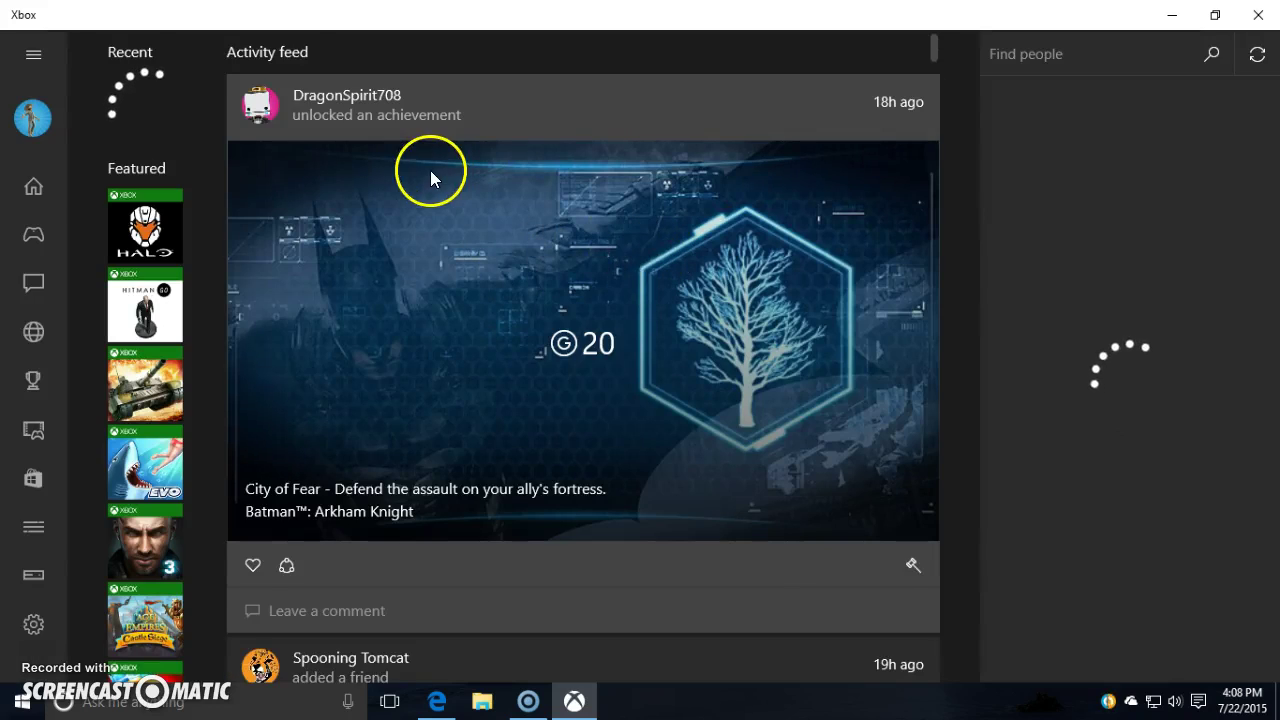
Step: Look through the Xbox home page's activity feed and its list of recent and featured games
{"action": "scroll", "coordinate": [470, 185], "scroll_direction": "down", "scroll_amount": 5}
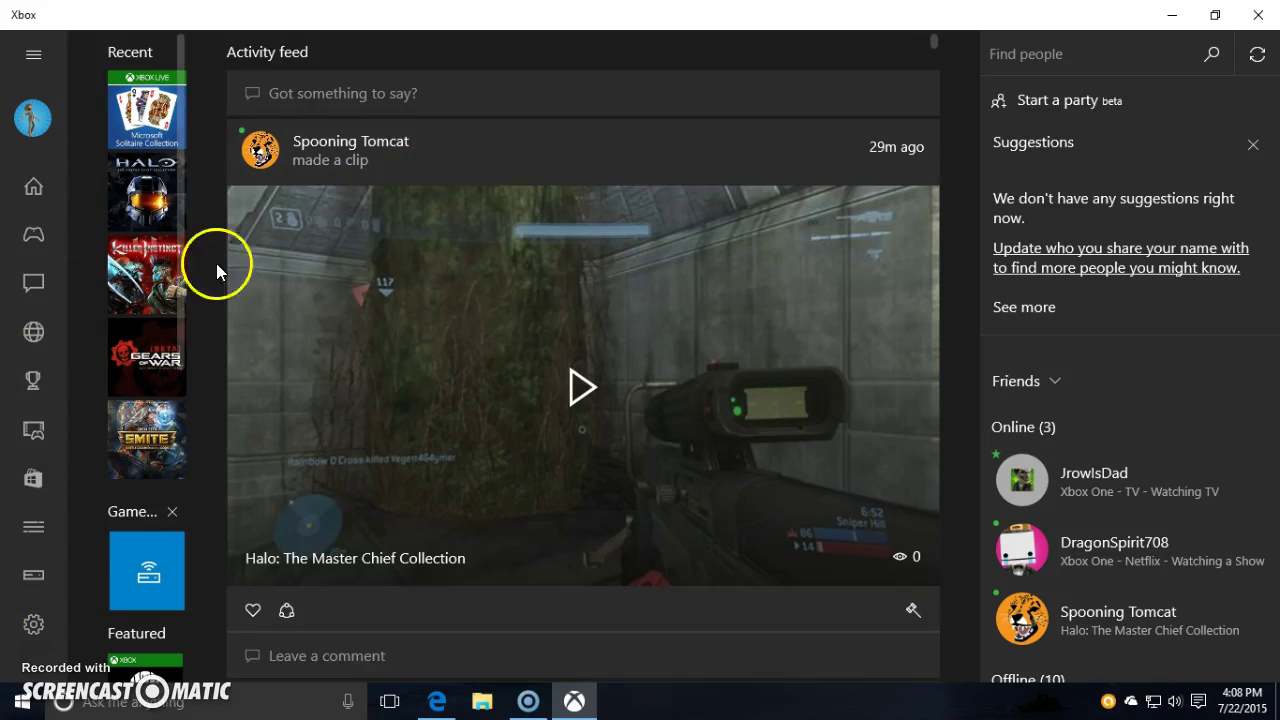
{"action": "scroll", "coordinate": [216, 245], "scroll_direction": "down", "scroll_amount": 2}
{"action": "scroll", "coordinate": [231, 272], "scroll_direction": "down", "scroll_amount": 2}
{"action": "scroll", "coordinate": [231, 272], "scroll_direction": "down", "scroll_amount": 4}
{"action": "scroll", "coordinate": [231, 272], "scroll_direction": "up", "scroll_amount": 8}
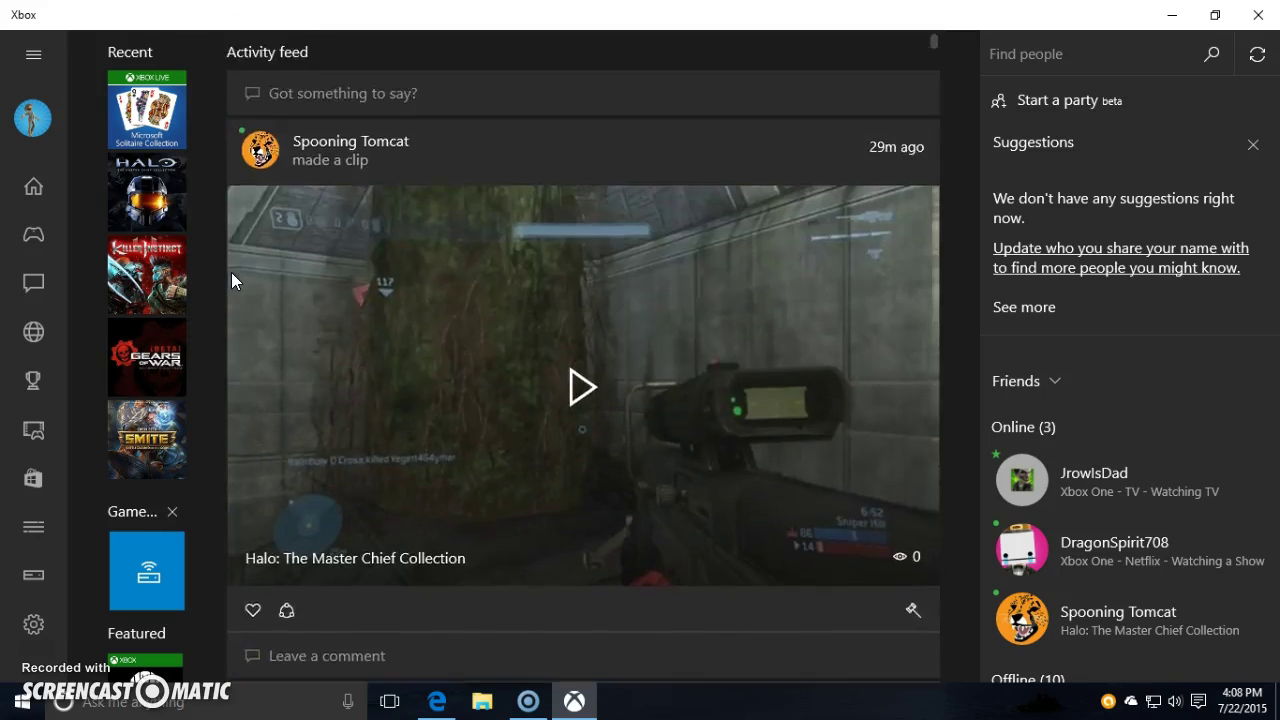
{"action": "scroll", "coordinate": [231, 272], "scroll_direction": "down", "scroll_amount": 5}
{"action": "scroll", "coordinate": [231, 272], "scroll_direction": "up", "scroll_amount": 5}
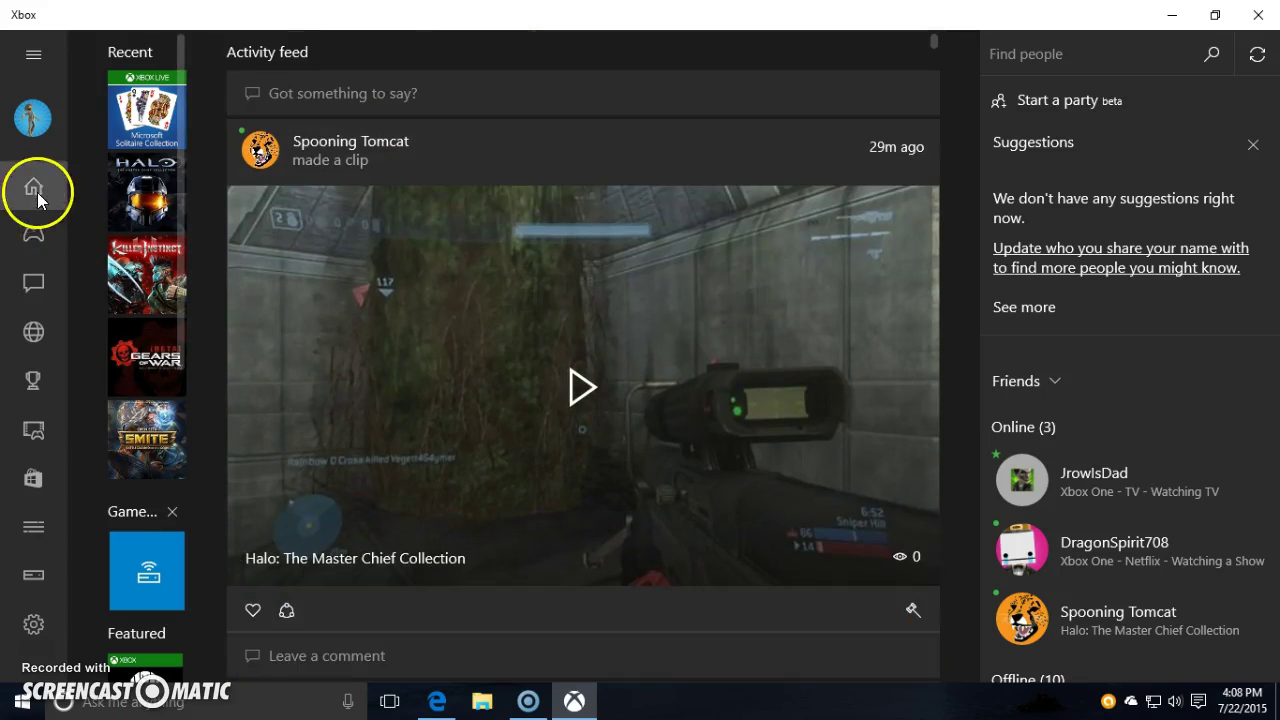
Step: View the My games, Messages and Activity alerts pages of the Xbox app
{"action": "left_click", "coordinate": [36, 240]}
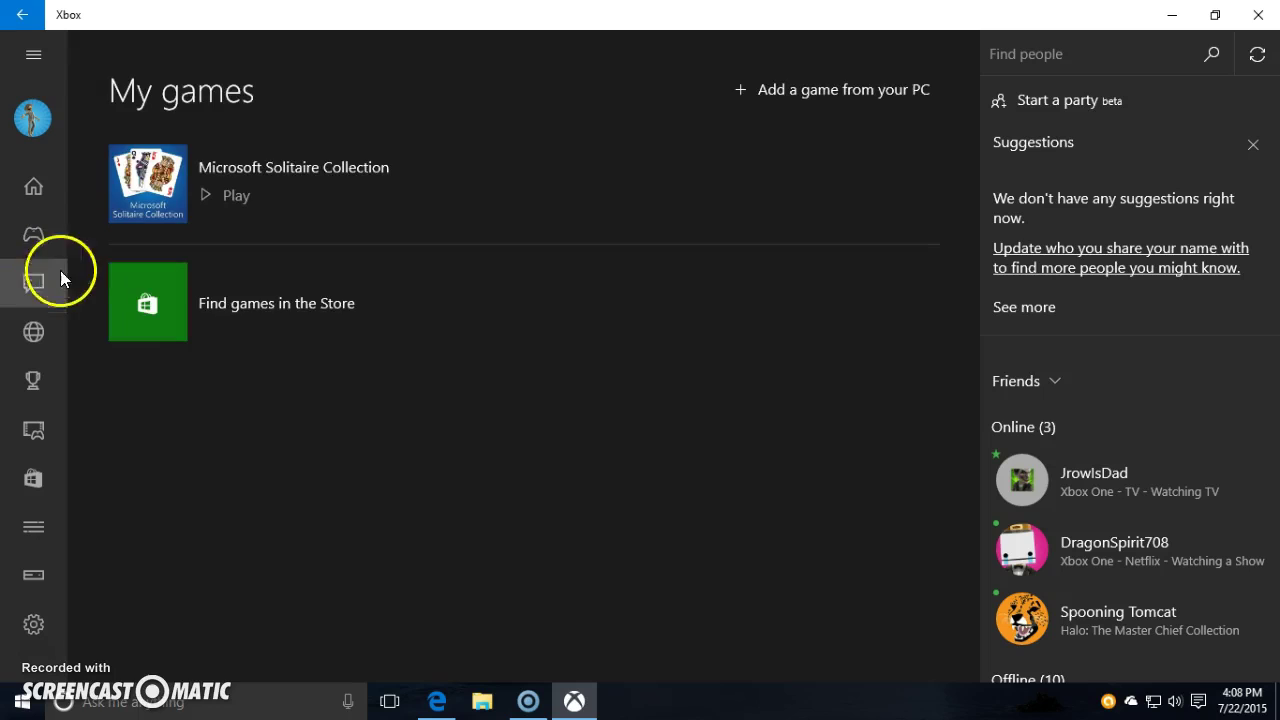
{"action": "left_click", "coordinate": [36, 284]}
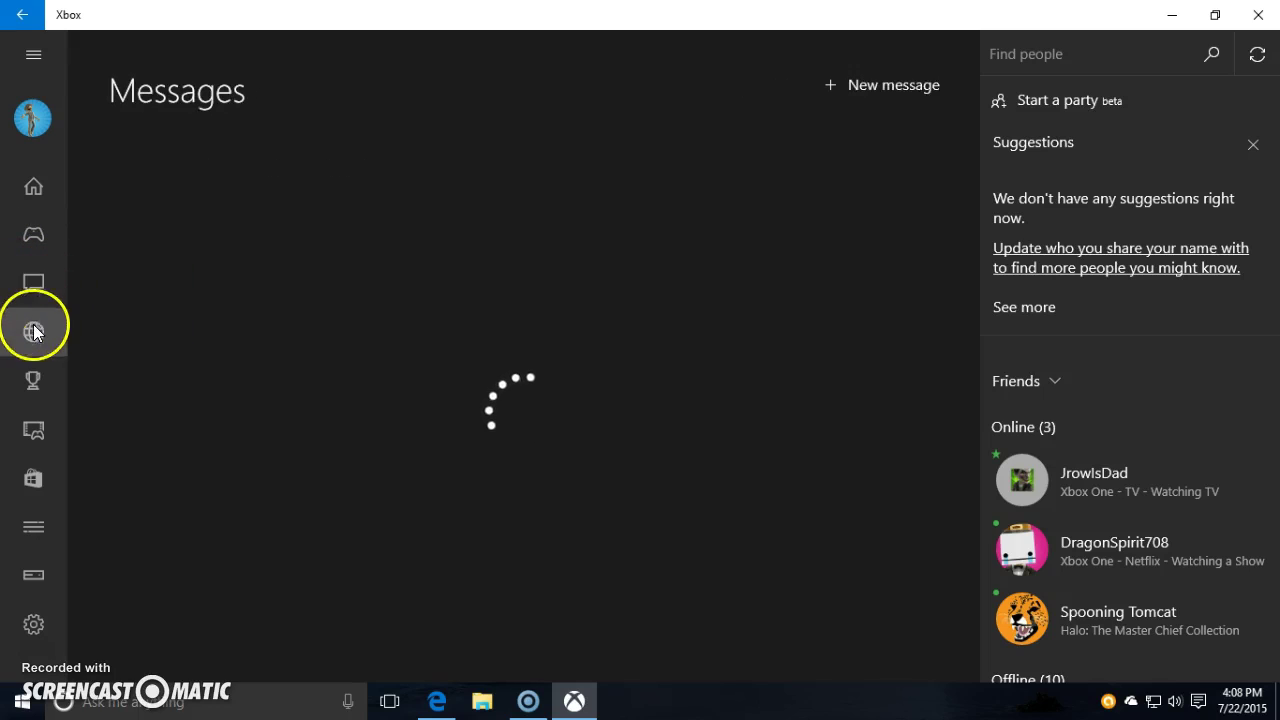
{"action": "left_click", "coordinate": [52, 335]}
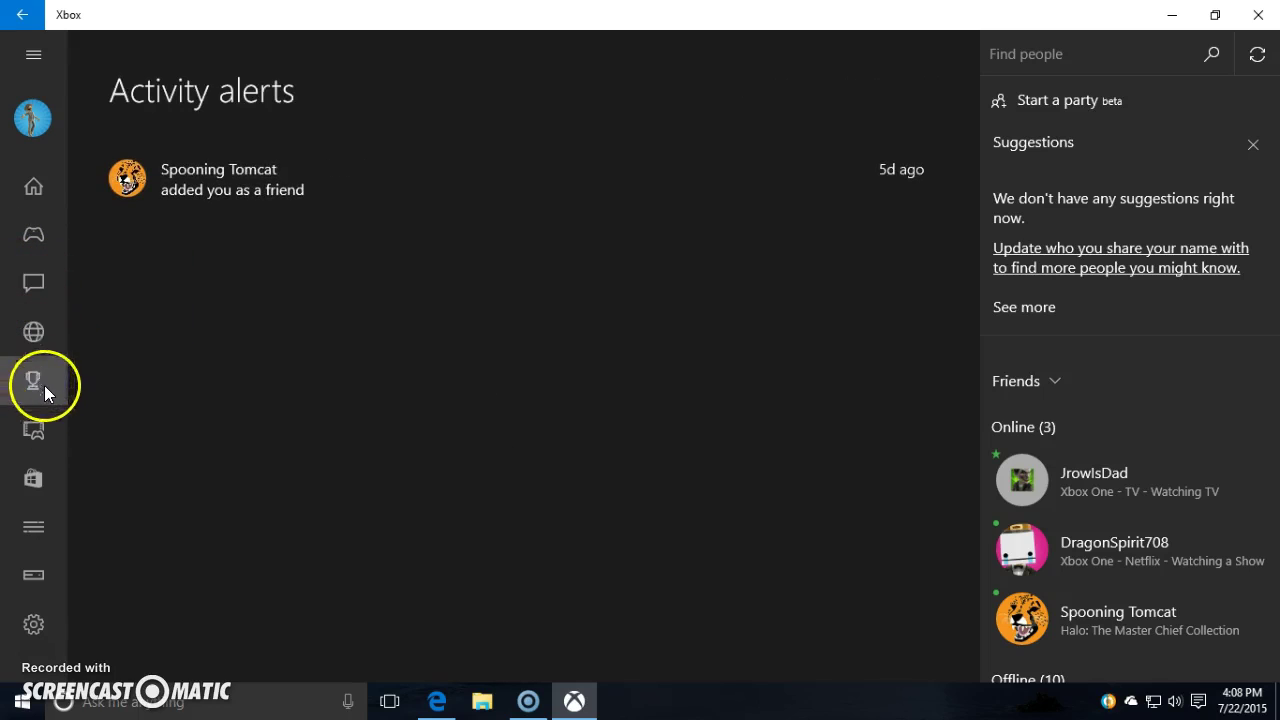
Step: Show the shared clips in Game DVR and select the 00:29 Halo: The Master Chief Collection clip from 7/16/2015
{"action": "left_click", "coordinate": [36, 435]}
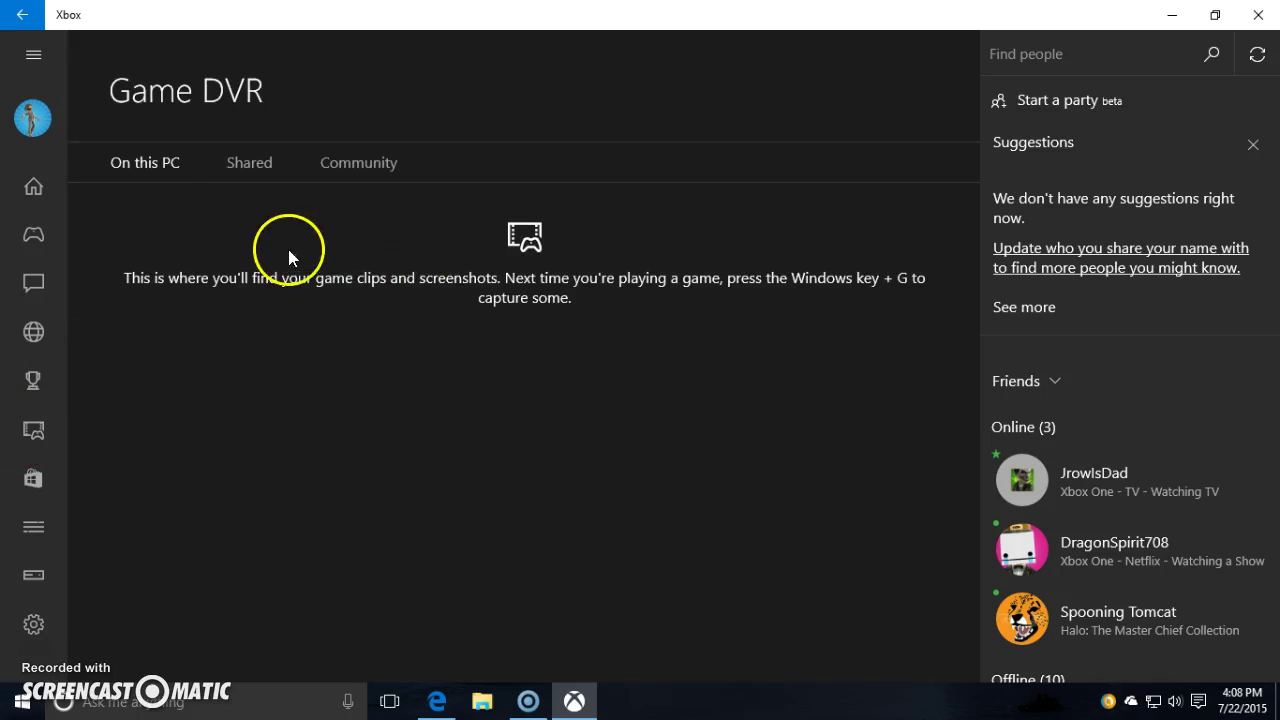
{"action": "left_click", "coordinate": [258, 166]}
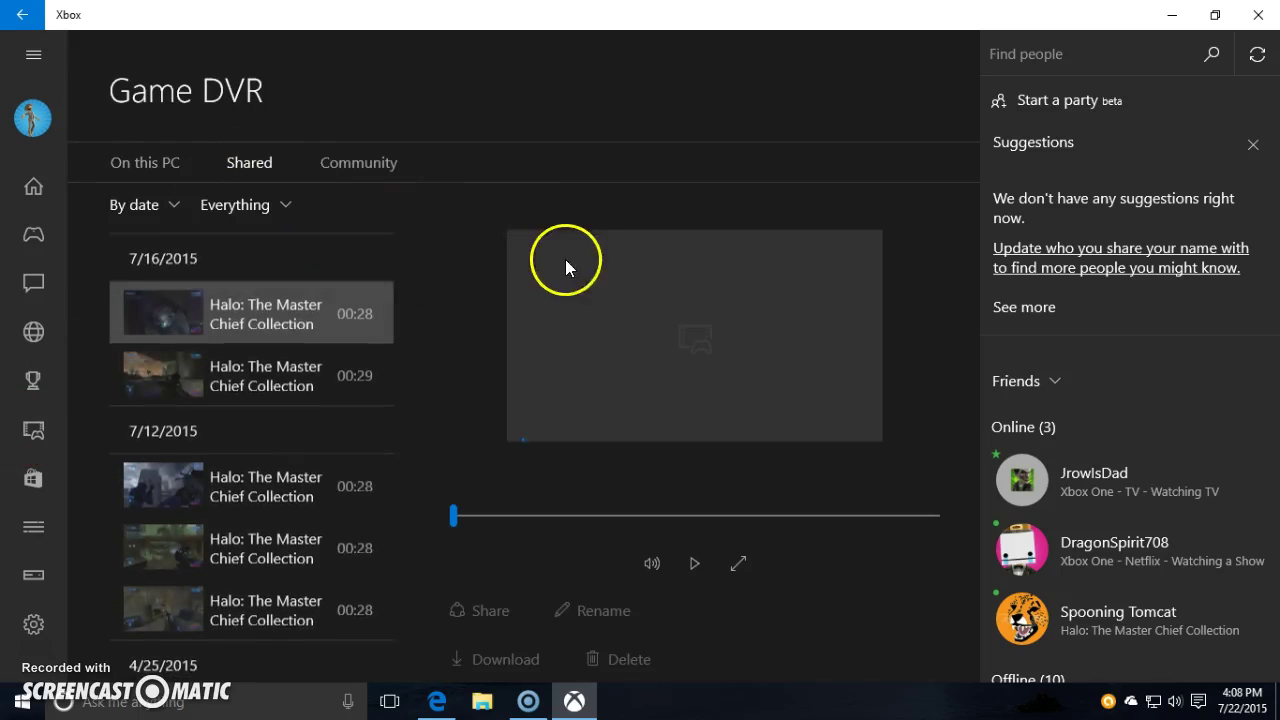
{"action": "left_click", "coordinate": [318, 370]}
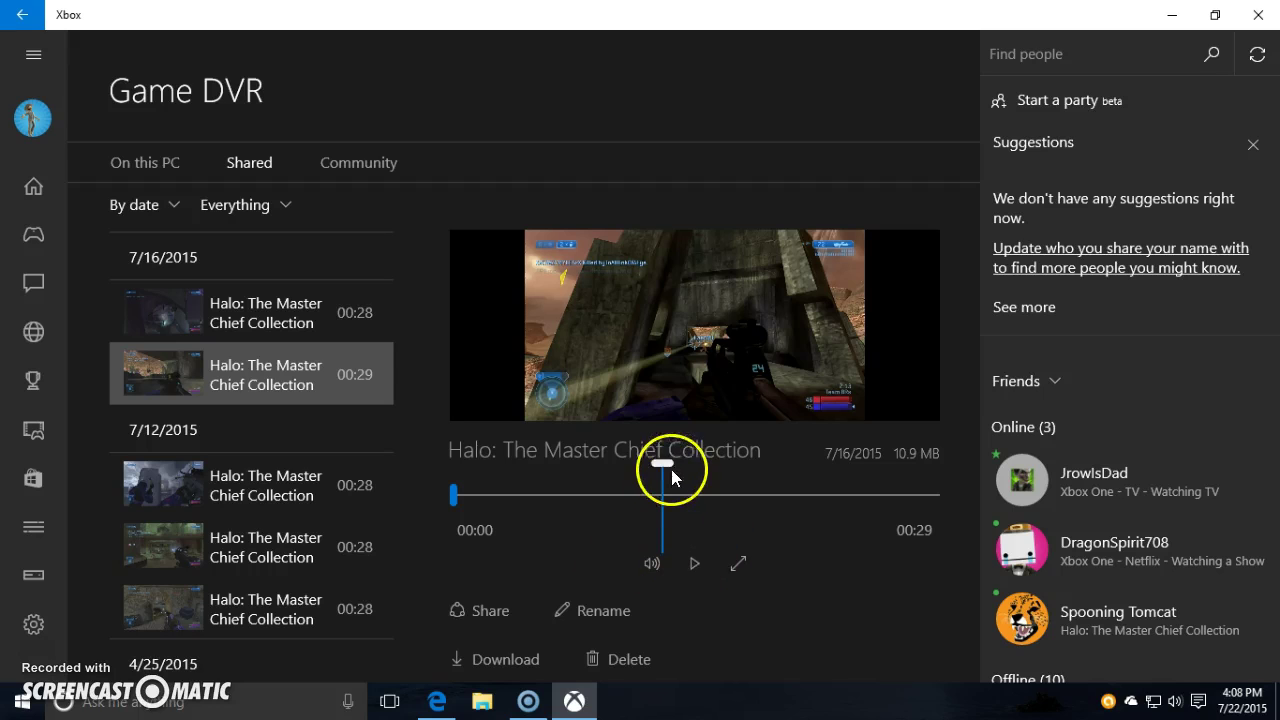
{"action": "left_click_drag", "start_coordinate": [671, 469], "coordinate": [662, 550]}
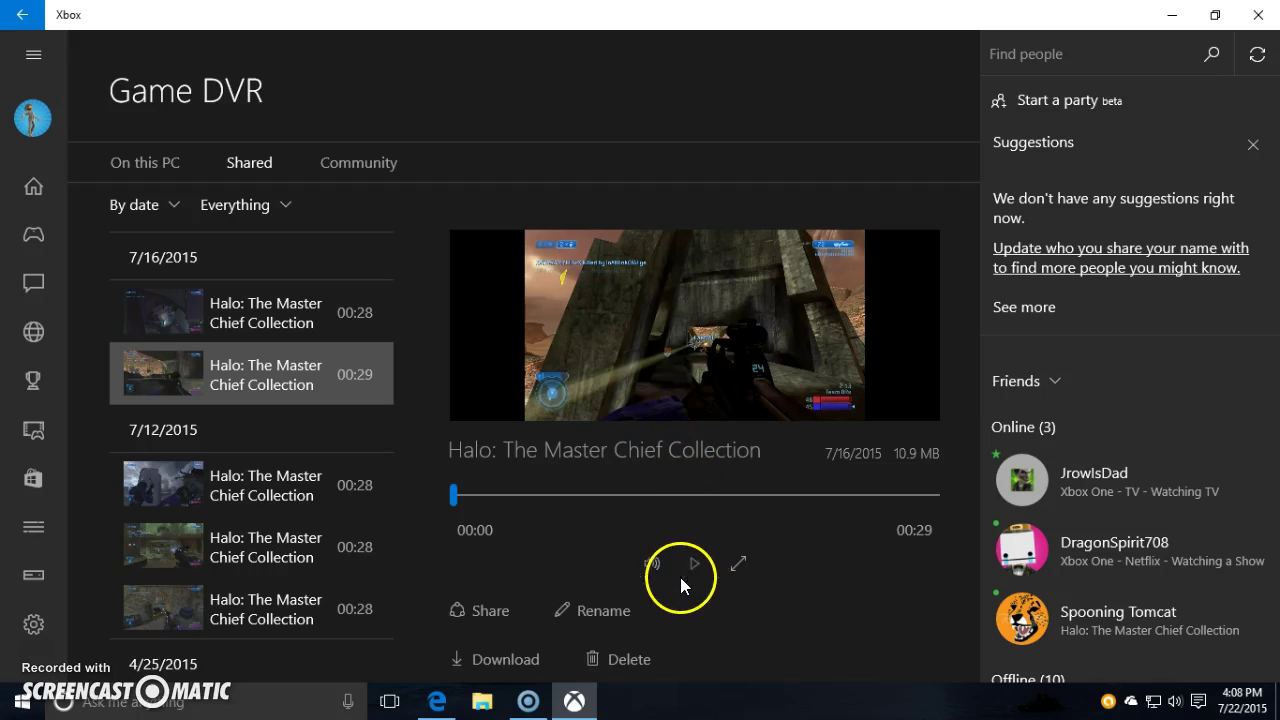